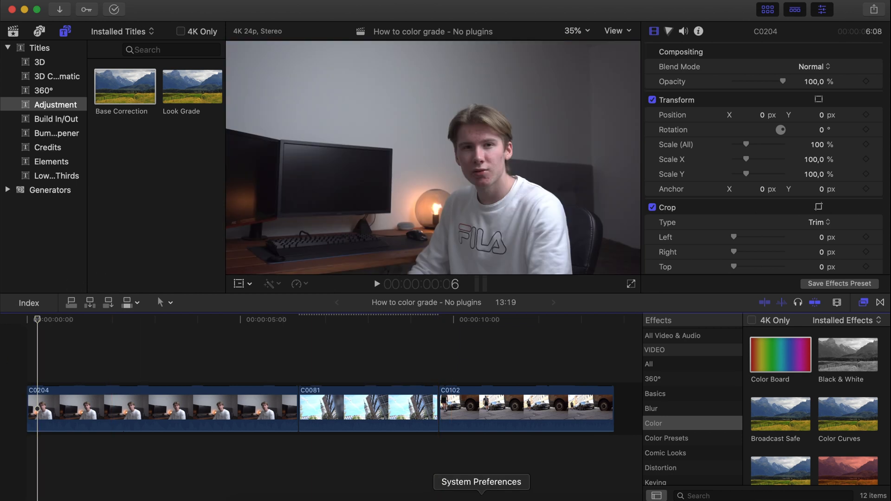
Step: Check the built-in display's brightness and True Tone settings in System Preferences and close the window
{"action": "left_click", "coordinate": [480, 500]}
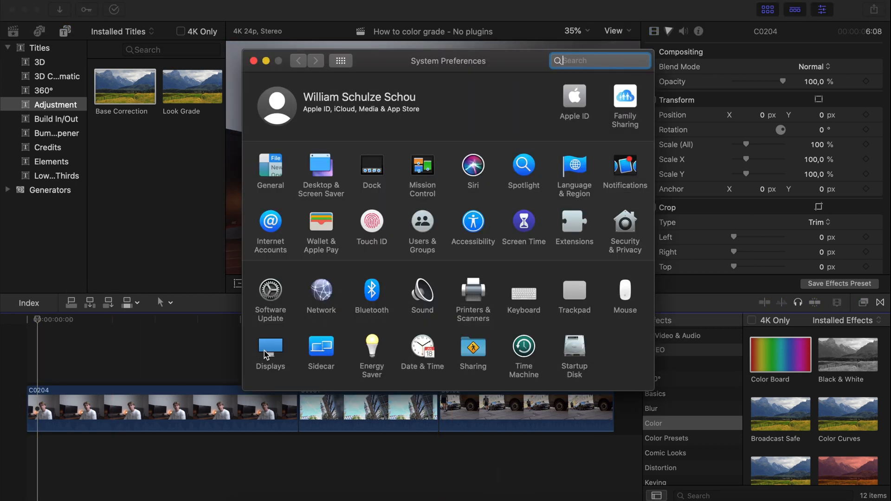
{"action": "left_click", "coordinate": [264, 351]}
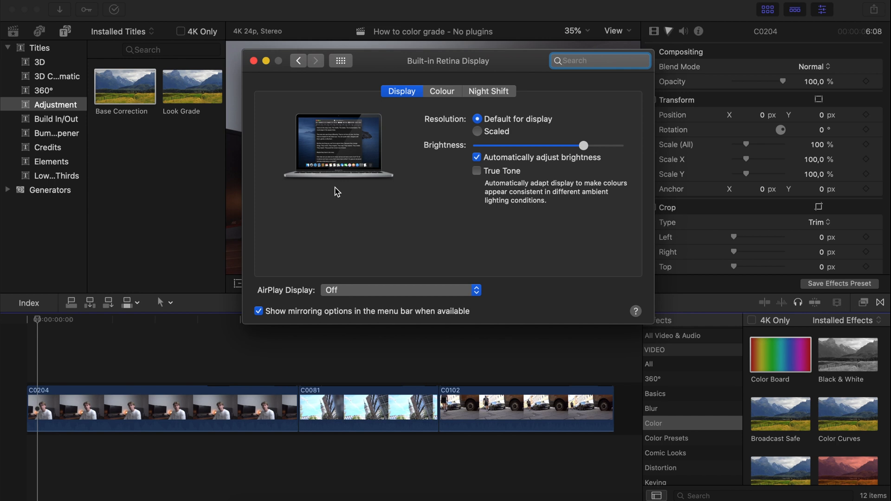
{"action": "left_click", "coordinate": [253, 61]}
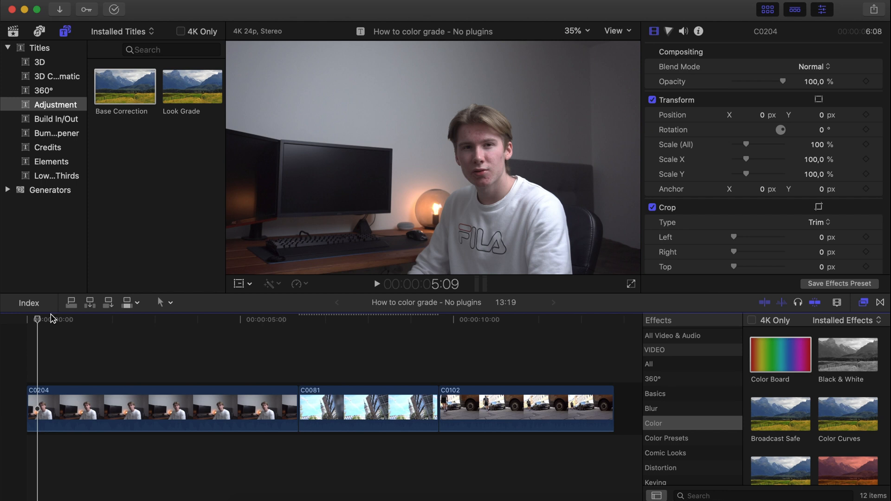
Step: Place a Base Correction adjustment title above clip C0204 at the start of the timeline
{"action": "left_click", "coordinate": [37, 319]}
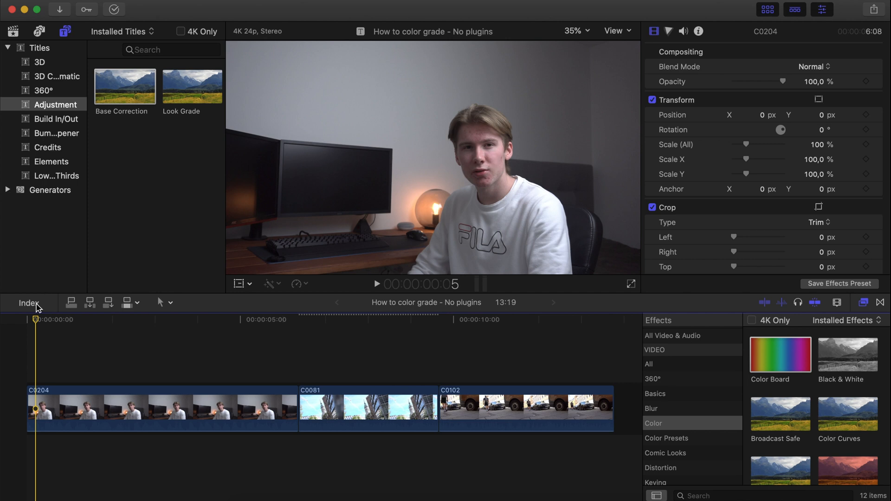
{"action": "left_click", "coordinate": [125, 89]}
{"action": "left_click_drag", "start_coordinate": [126, 89], "coordinate": [34, 374]}
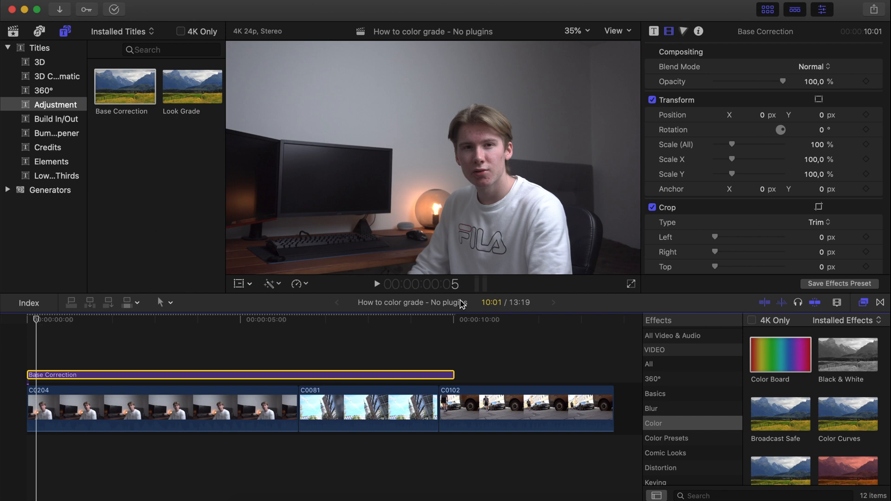
Step: Add the Color Board effect to the Base Correction layer and open its exposure controls
{"action": "left_click", "coordinate": [867, 302]}
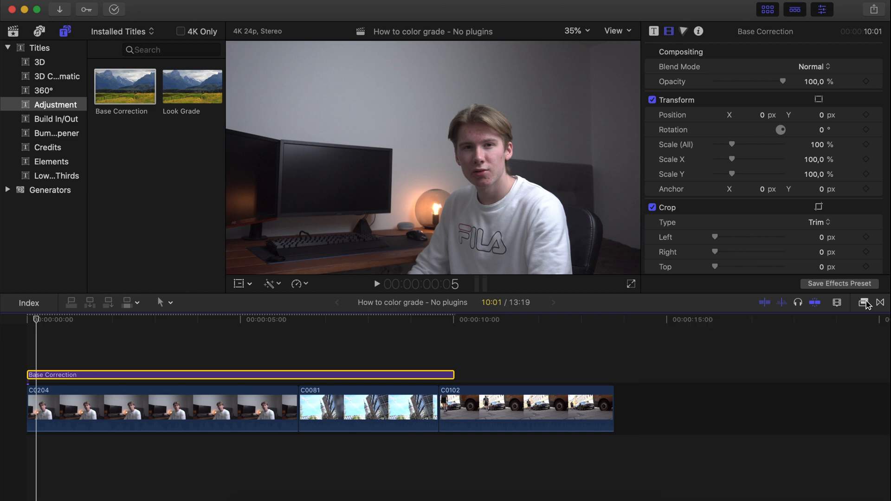
{"action": "left_click", "coordinate": [864, 302]}
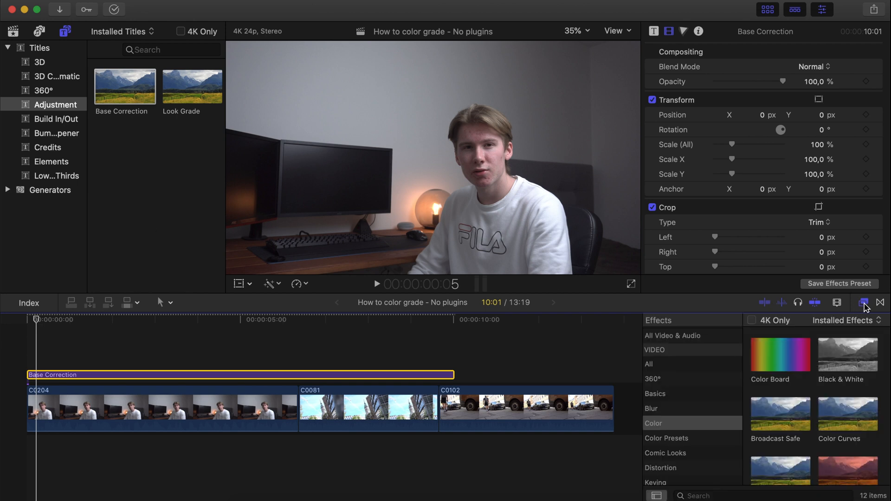
{"action": "left_click", "coordinate": [783, 358]}
{"action": "left_click_drag", "start_coordinate": [783, 361], "coordinate": [267, 375]}
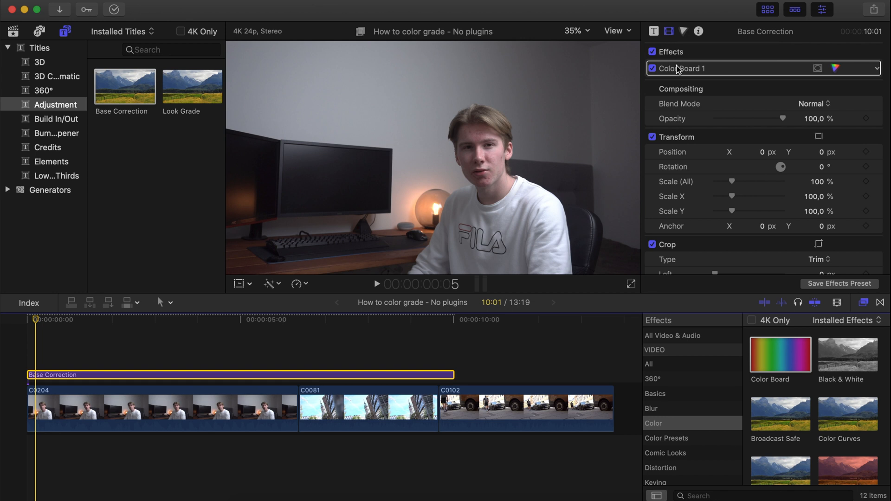
{"action": "left_click", "coordinate": [836, 69]}
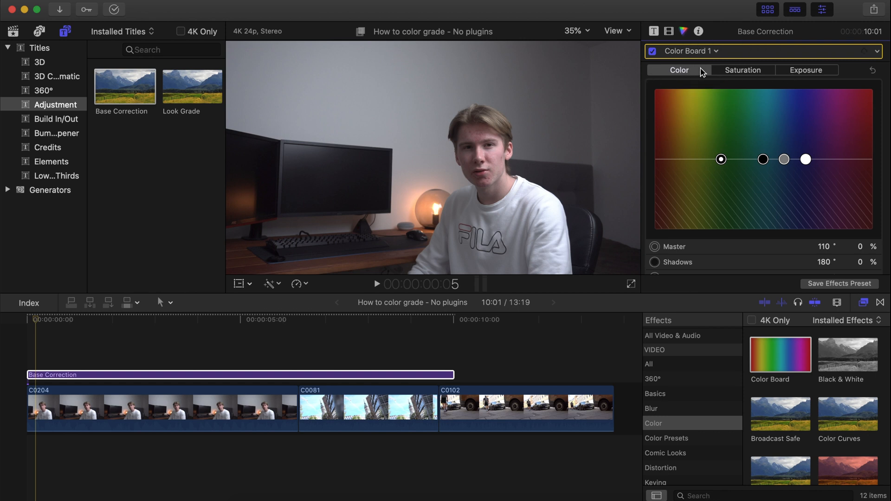
{"action": "left_click", "coordinate": [805, 73]}
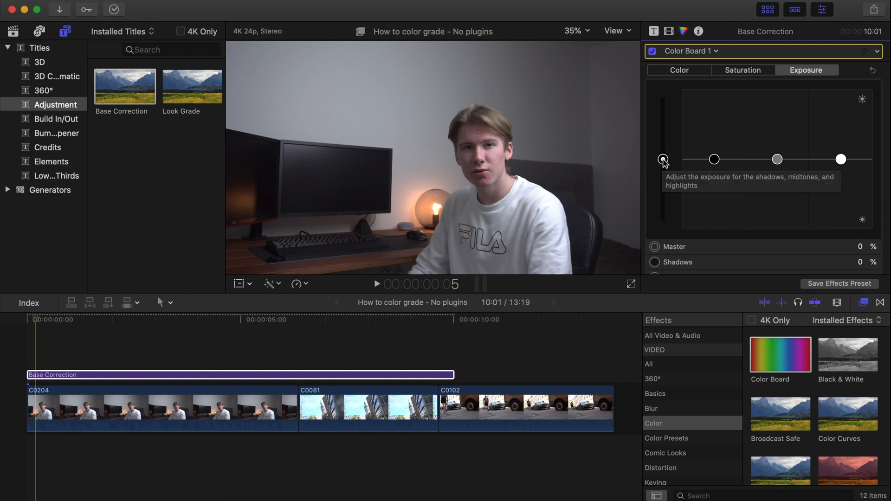
Step: Try the master exposure at 52% and return it to 0%
{"action": "left_click_drag", "start_coordinate": [663, 160], "coordinate": [663, 123]}
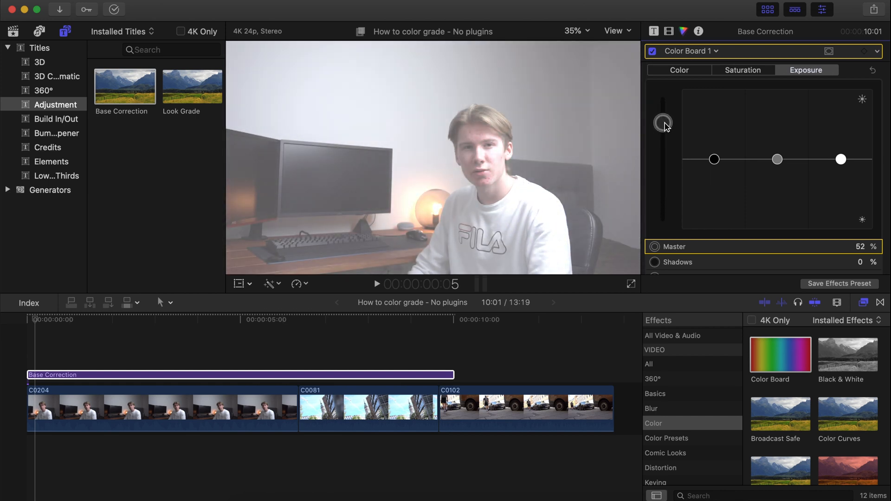
{"action": "left_click_drag", "start_coordinate": [662, 123], "coordinate": [662, 161]}
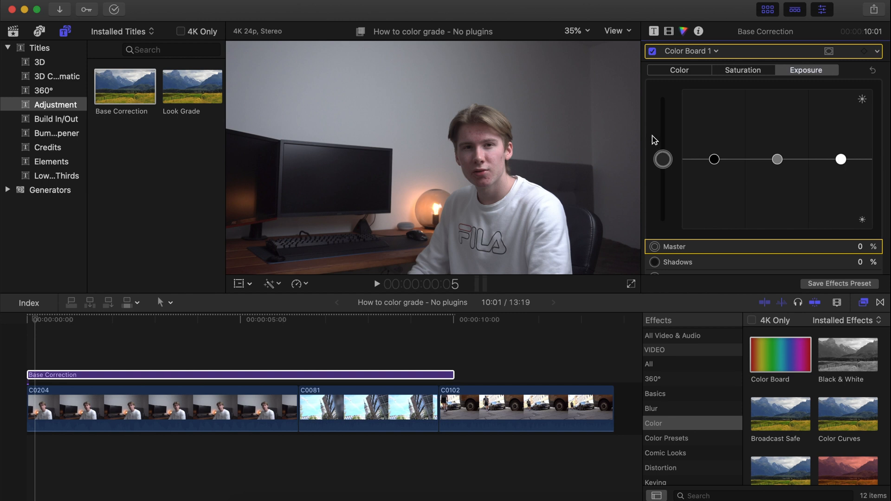
Step: Show the video scopes and examine the shadow and highlight levels on the luma waveform
{"action": "key", "text": "super+7"}
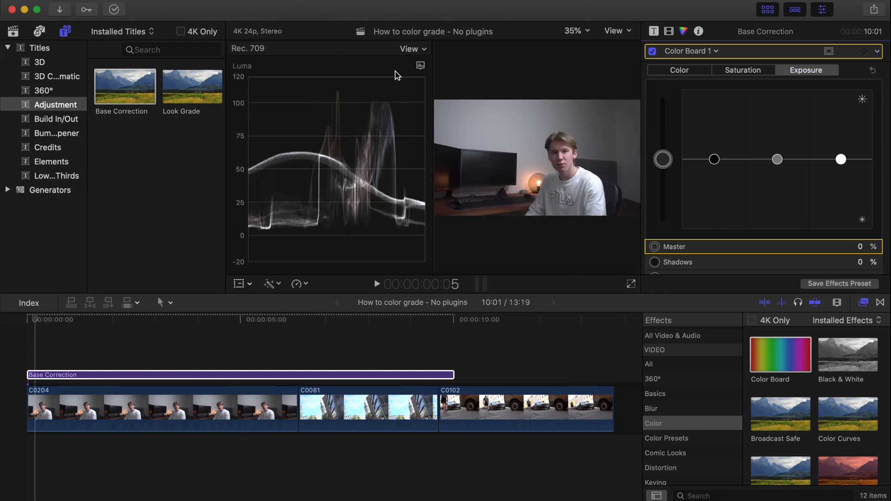
{"action": "left_click", "coordinate": [420, 65]}
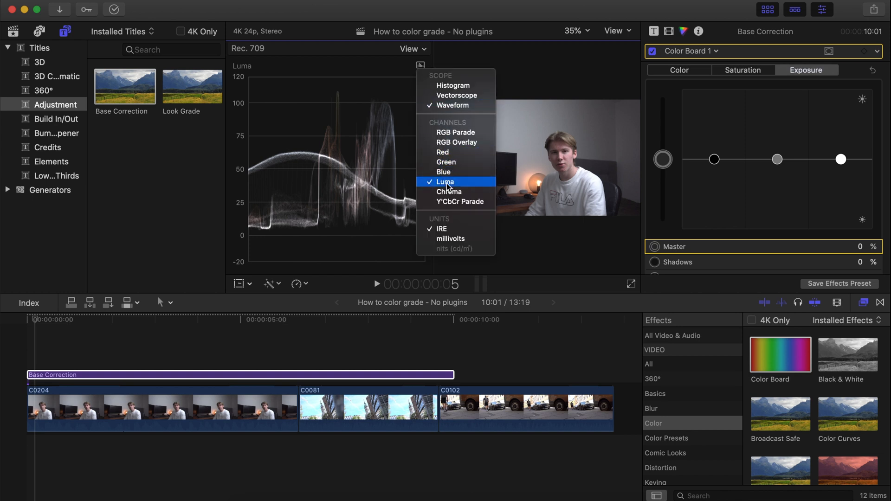
{"action": "left_click", "coordinate": [403, 66]}
{"action": "left_click_drag", "start_coordinate": [342, 137], "coordinate": [331, 91]}
{"action": "left_click_drag", "start_coordinate": [329, 162], "coordinate": [350, 93]}
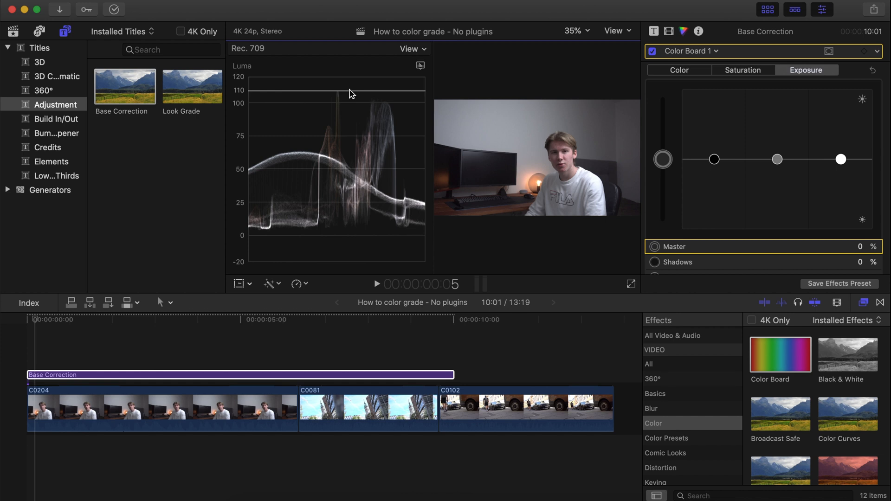
{"action": "left_click_drag", "start_coordinate": [351, 93], "coordinate": [354, 73]}
Step: Set the shadows exposure of Color Board 1 to -7% and raise its highlights slightly
{"action": "left_click_drag", "start_coordinate": [715, 160], "coordinate": [715, 166]}
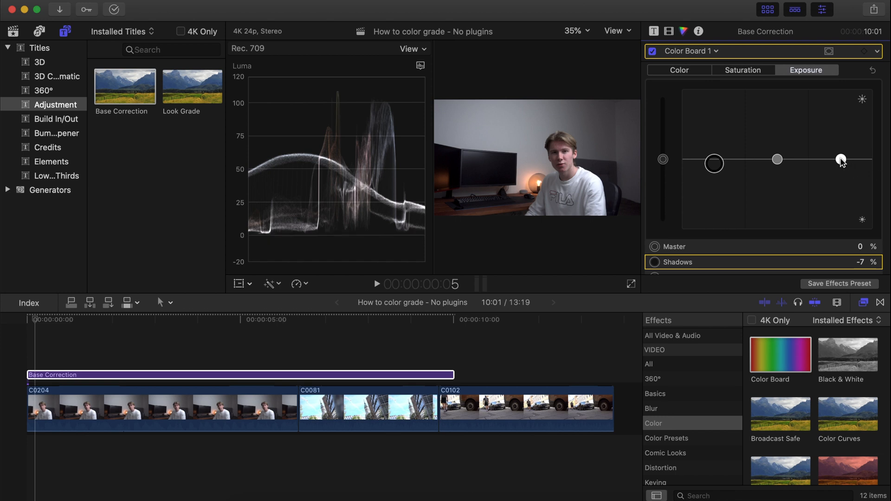
{"action": "left_click_drag", "start_coordinate": [841, 160], "coordinate": [841, 157]}
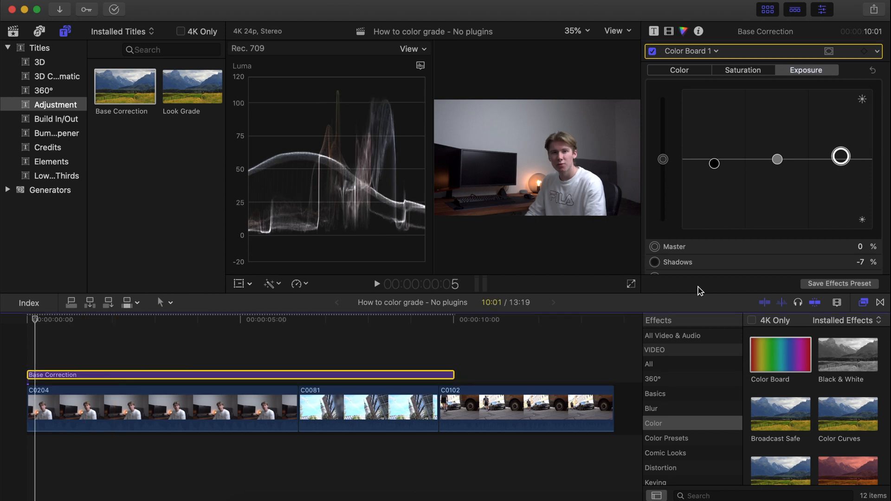
Step: Add a second Color Board effect to the Base Correction layer and display the layer's effects list
{"action": "left_click_drag", "start_coordinate": [766, 346], "coordinate": [259, 374]}
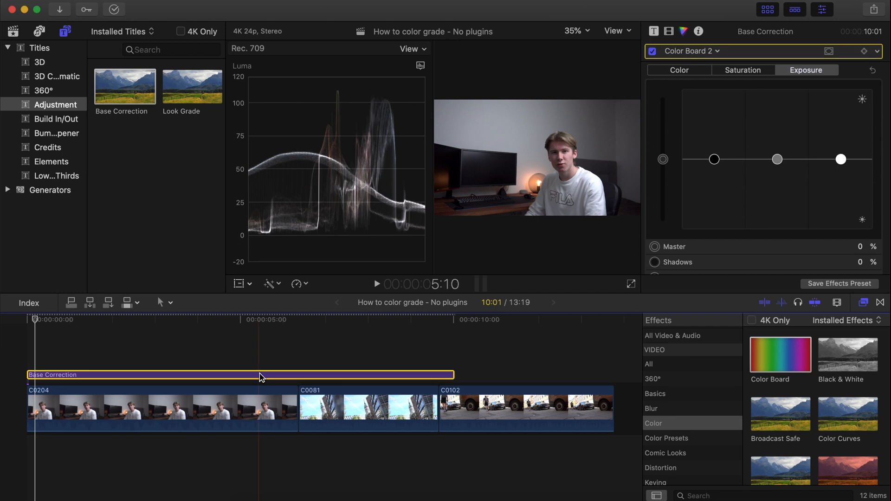
{"action": "left_click", "coordinate": [668, 31]}
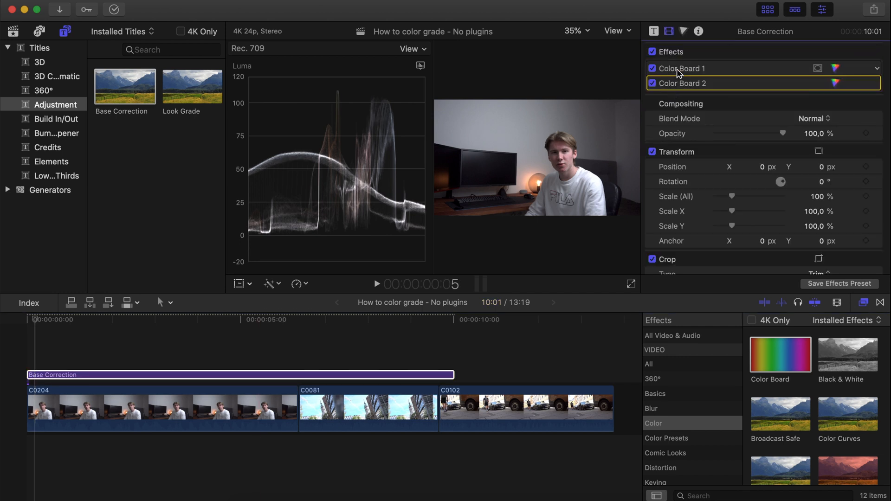
Step: Compare the image with Color Board 1 disabled and enabled, hiding the video scopes for a larger preview
{"action": "left_click", "coordinate": [653, 68]}
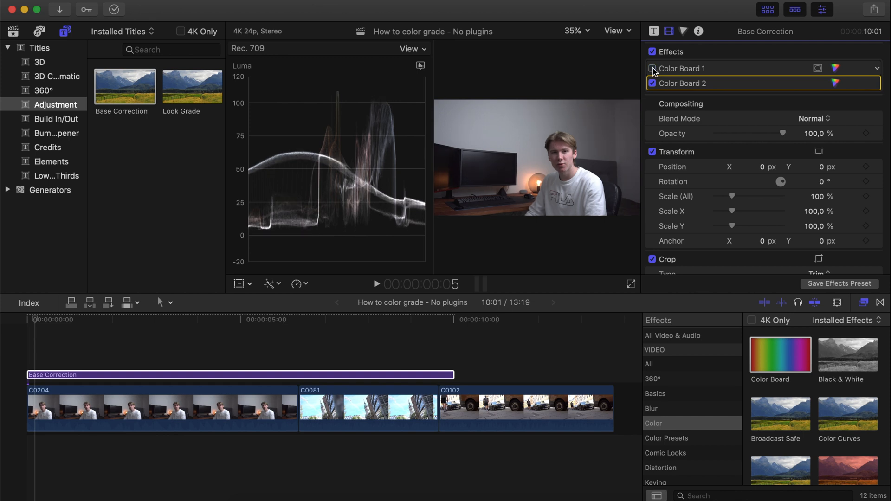
{"action": "left_click", "coordinate": [653, 69]}
{"action": "key", "text": "super+7"}
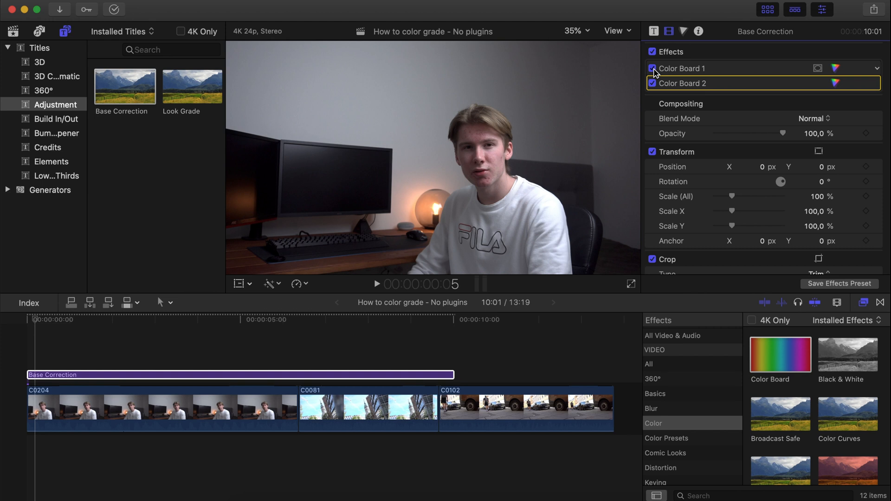
{"action": "left_click", "coordinate": [652, 69]}
{"action": "left_click", "coordinate": [653, 69]}
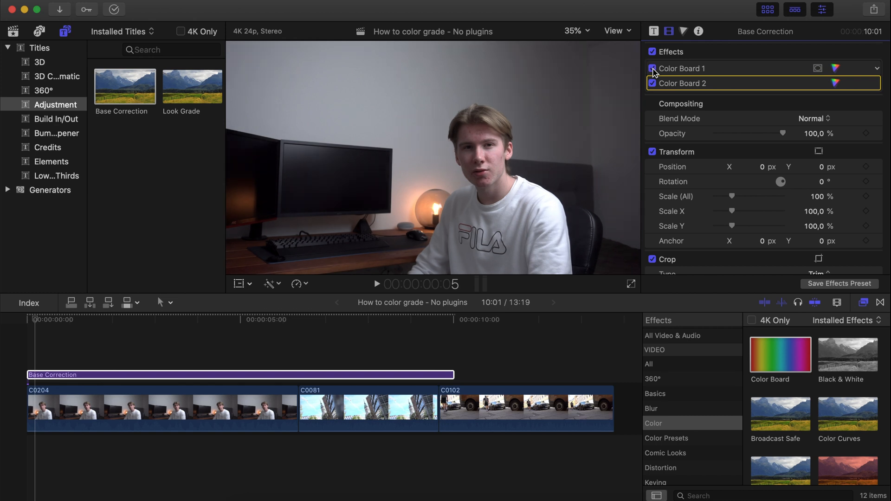
{"action": "left_click", "coordinate": [652, 69]}
{"action": "left_click", "coordinate": [653, 69]}
Step: Set the master color of Color Board 2 to a hue of 30° at 8%
{"action": "left_click", "coordinate": [836, 84]}
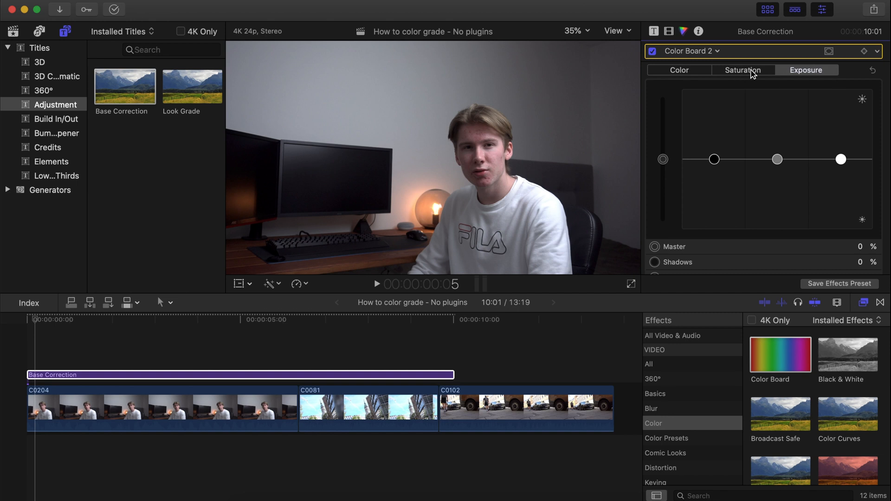
{"action": "left_click", "coordinate": [693, 73]}
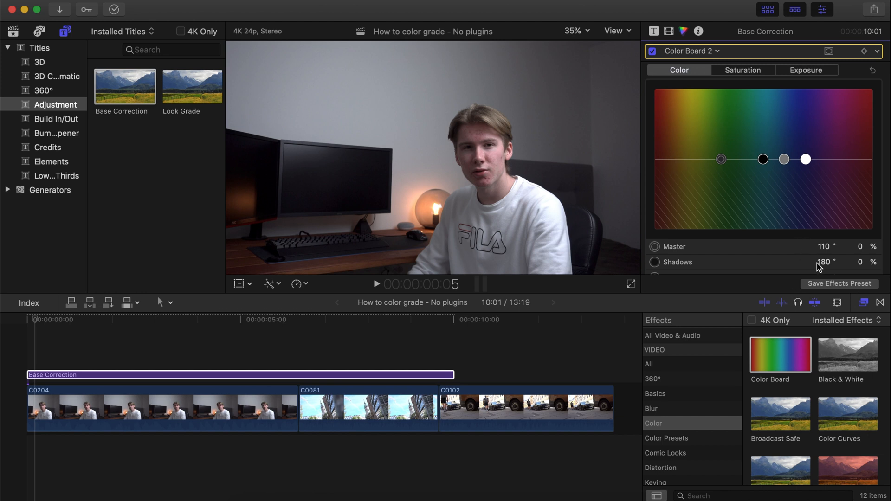
{"action": "mouse_move", "coordinate": [824, 247]}
{"action": "left_mouse_down"}
{"action": "mouse_move", "coordinate": [794, 256]}
{"action": "mouse_move", "coordinate": [827, 246]}
{"action": "left_mouse_up"}
{"action": "left_click", "coordinate": [866, 249]}
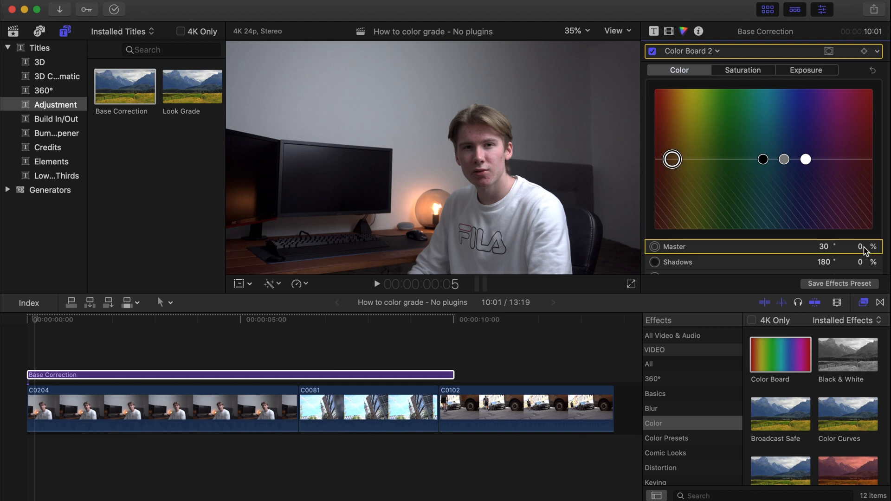
{"action": "left_click_drag", "start_coordinate": [865, 249], "coordinate": [866, 244]}
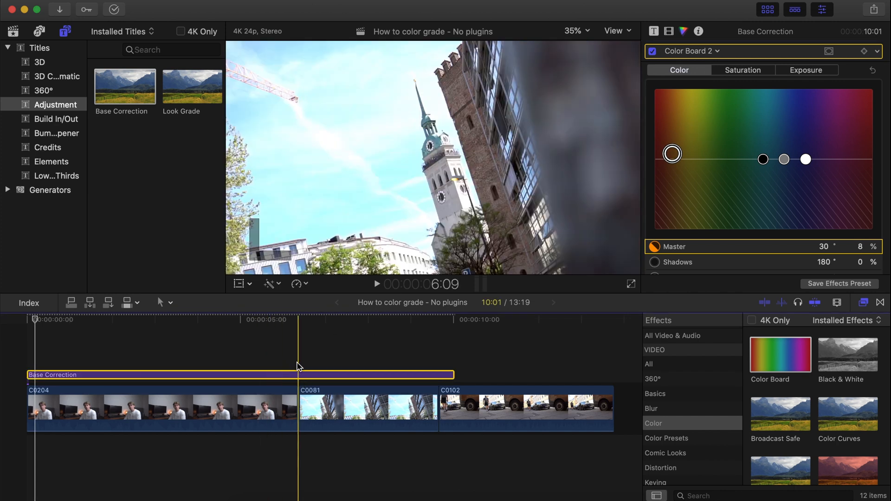
Step: Compare the C0204 shot with both Color Boards disabled and enabled again, one after the other
{"action": "left_click", "coordinate": [298, 334]}
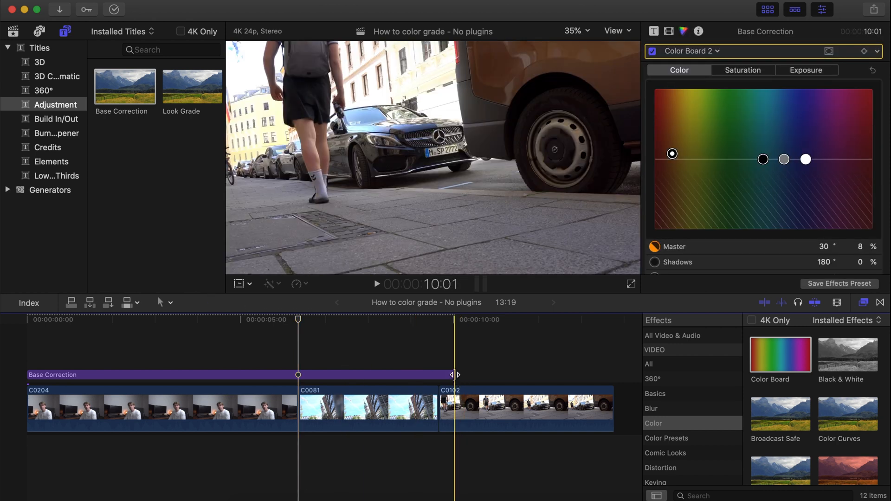
{"action": "left_click", "coordinate": [182, 319]}
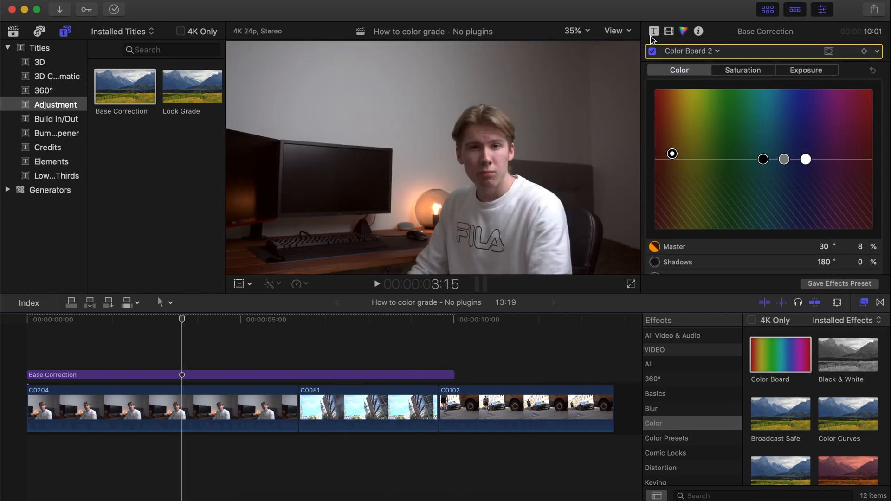
{"action": "left_click", "coordinate": [51, 374]}
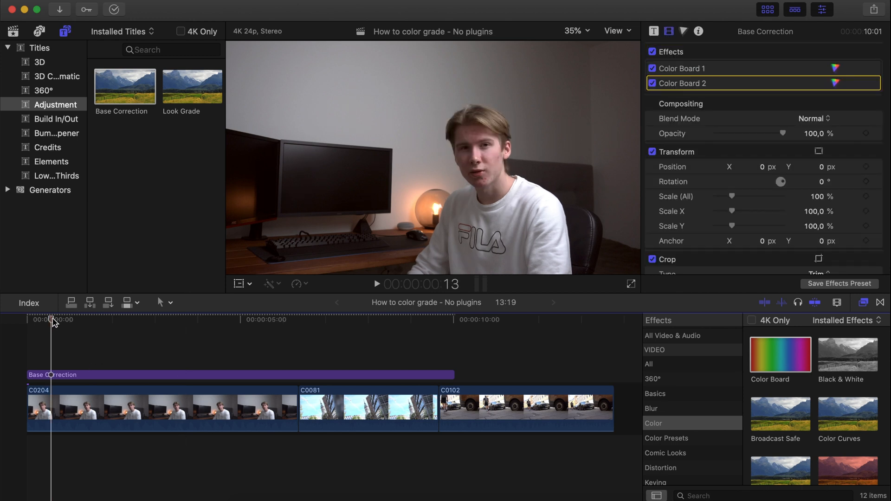
{"action": "left_click", "coordinate": [652, 83]}
{"action": "left_click", "coordinate": [652, 68]}
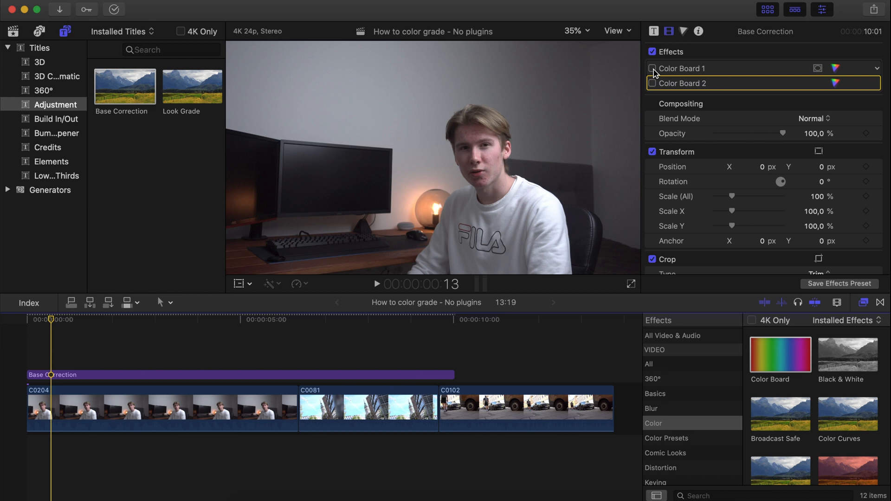
{"action": "left_click", "coordinate": [653, 68]}
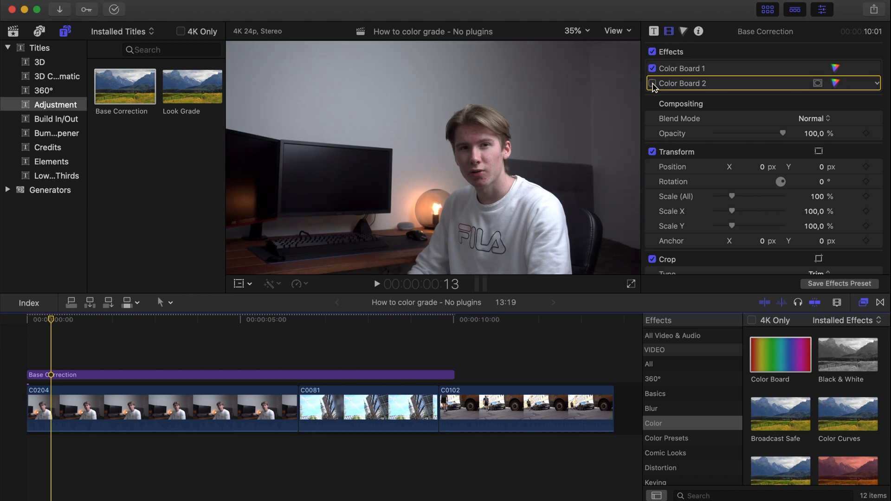
{"action": "left_click", "coordinate": [652, 83]}
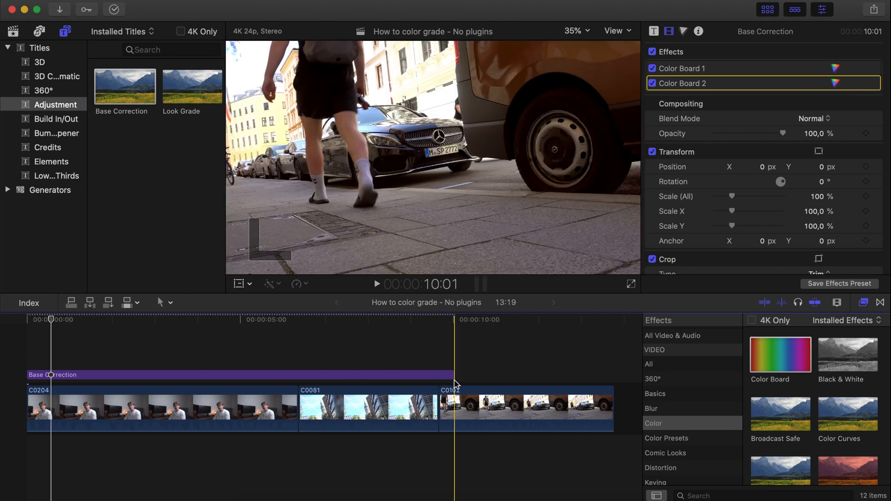
Step: Extend the Base Correction layer to the end of clip C0102 and blade it at both boundaries between the clips
{"action": "left_click_drag", "start_coordinate": [453, 375], "coordinate": [611, 373]}
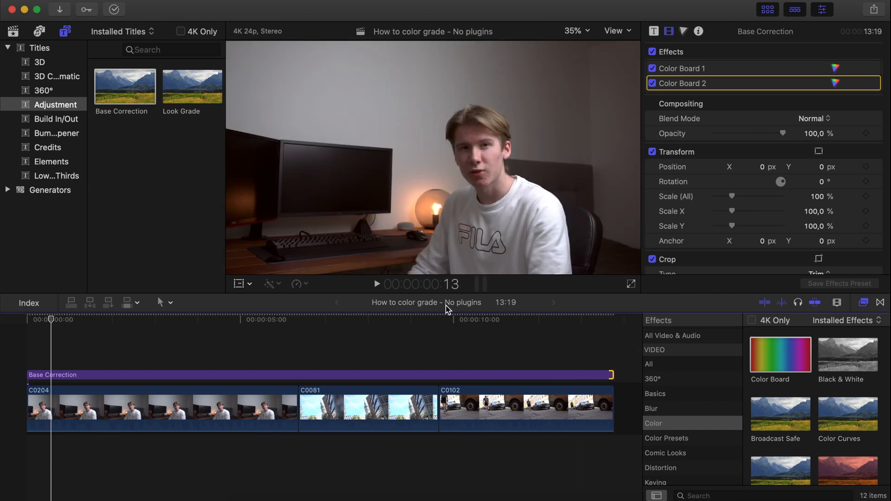
{"action": "key", "text": "b"}
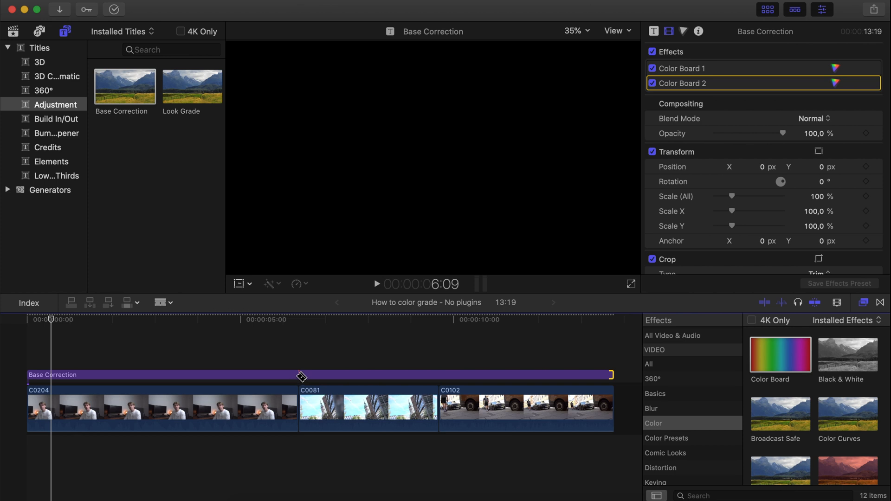
{"action": "left_click", "coordinate": [302, 377]}
{"action": "left_click", "coordinate": [440, 375]}
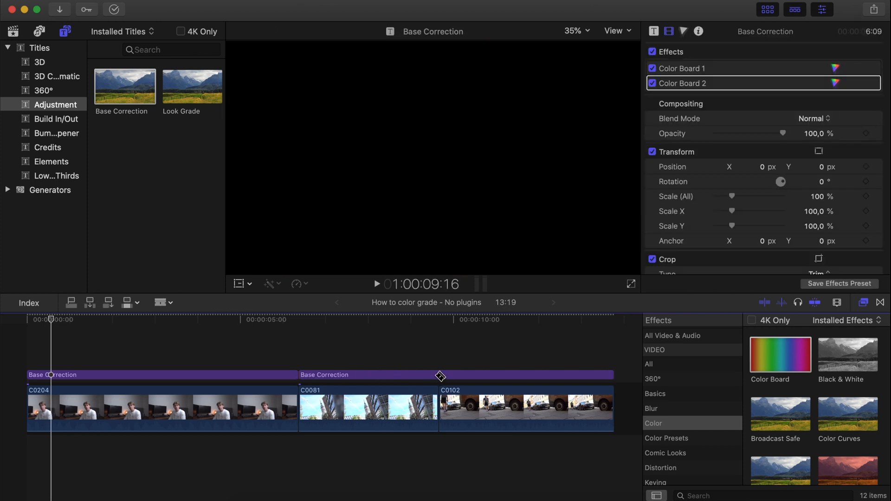
Step: Disable Color Board 2 on the Base Correction layers above clips C0081 and C0102
{"action": "key", "text": "a"}
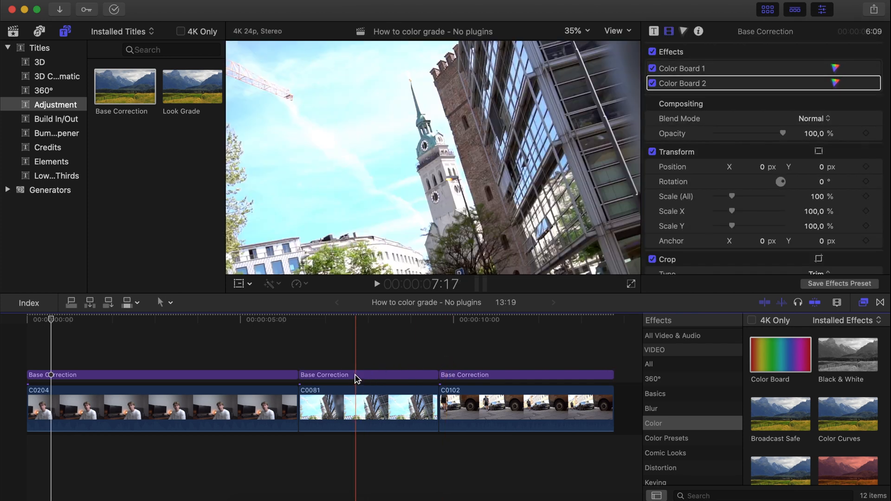
{"action": "left_click", "coordinate": [361, 376]}
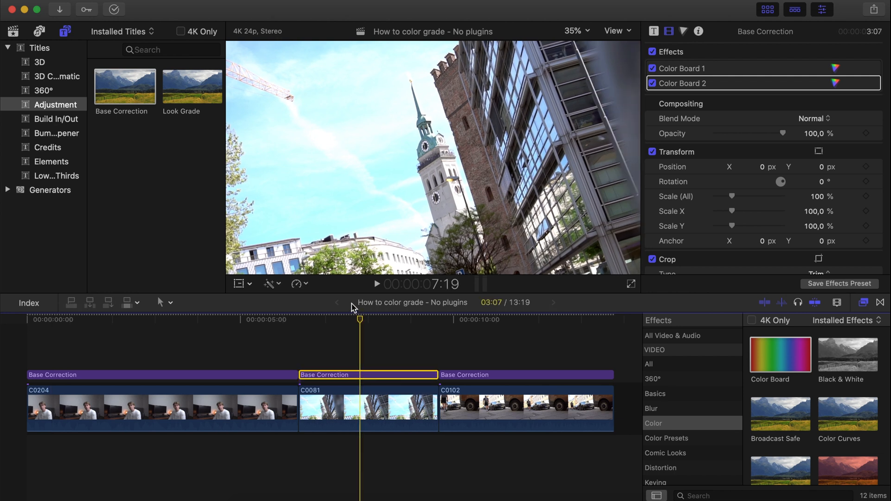
{"action": "left_click", "coordinate": [683, 69]}
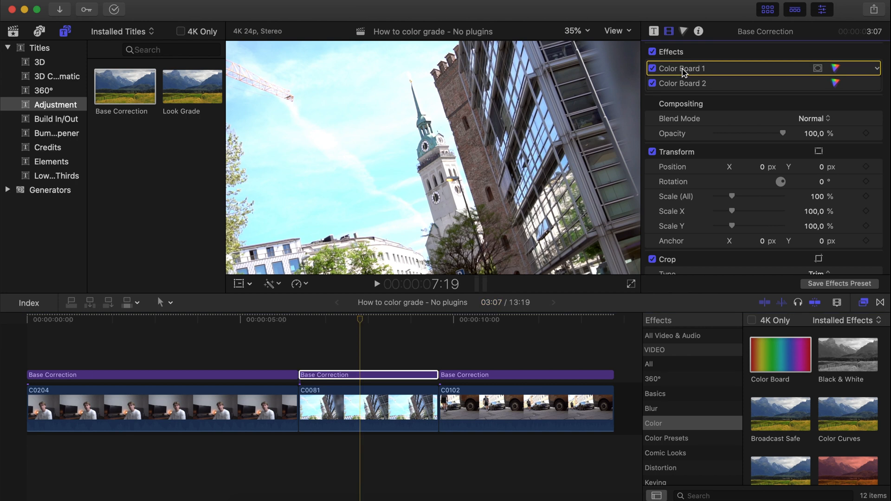
{"action": "left_click", "coordinate": [653, 84]}
{"action": "left_click", "coordinate": [504, 321]}
{"action": "left_click", "coordinate": [504, 375]}
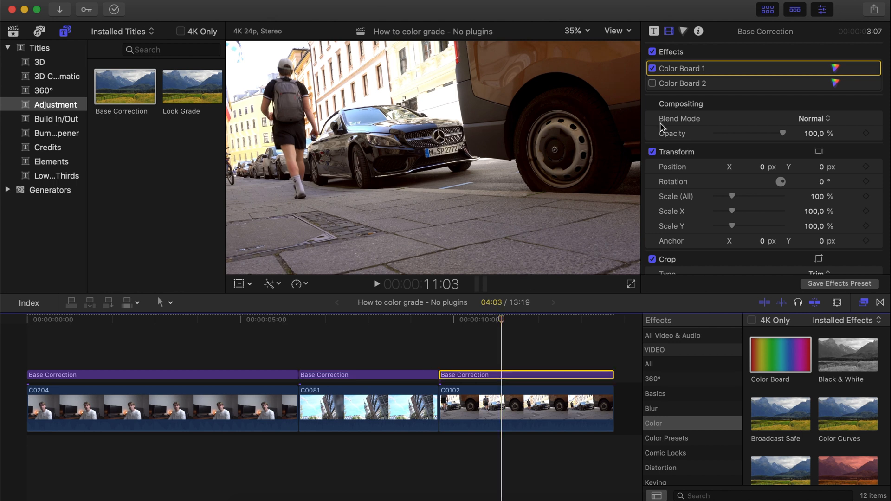
{"action": "left_click", "coordinate": [652, 83]}
{"action": "left_click", "coordinate": [652, 83]}
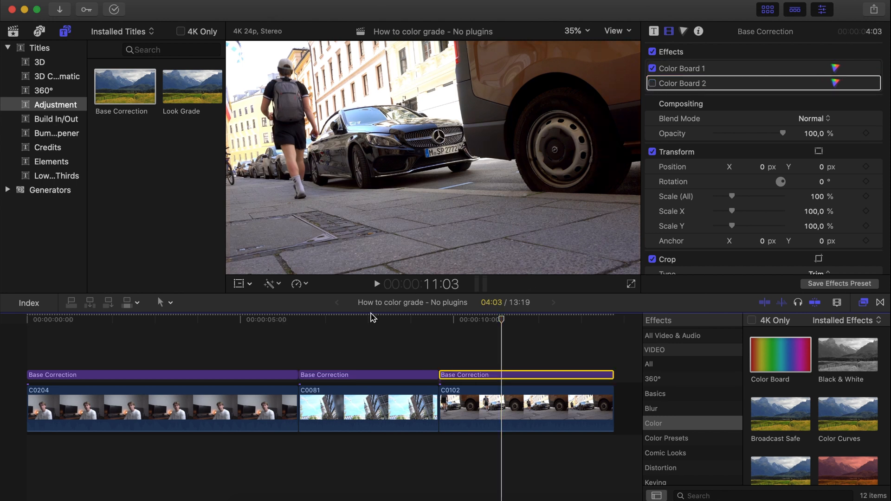
Step: Open the exposure controls of Color Board 1 on the Base Correction layer above clip C0081
{"action": "left_click", "coordinate": [344, 374]}
{"action": "left_click", "coordinate": [713, 68]}
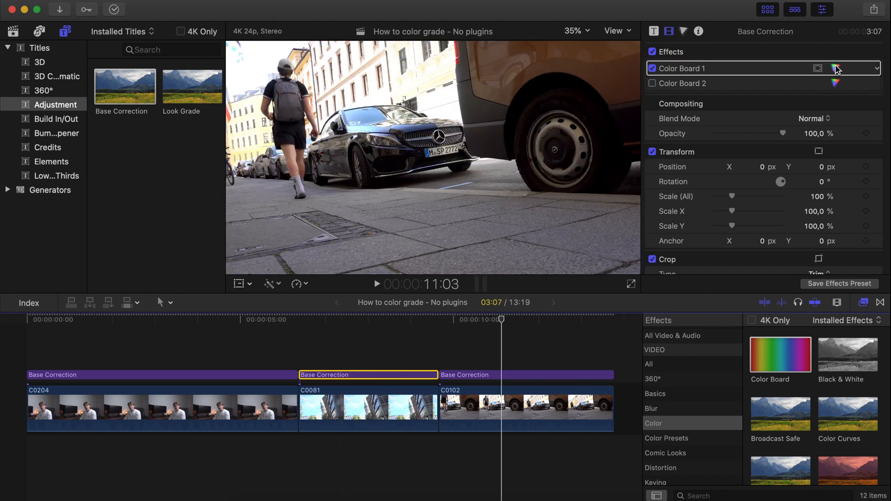
{"action": "left_click", "coordinate": [835, 68]}
{"action": "left_click", "coordinate": [356, 375]}
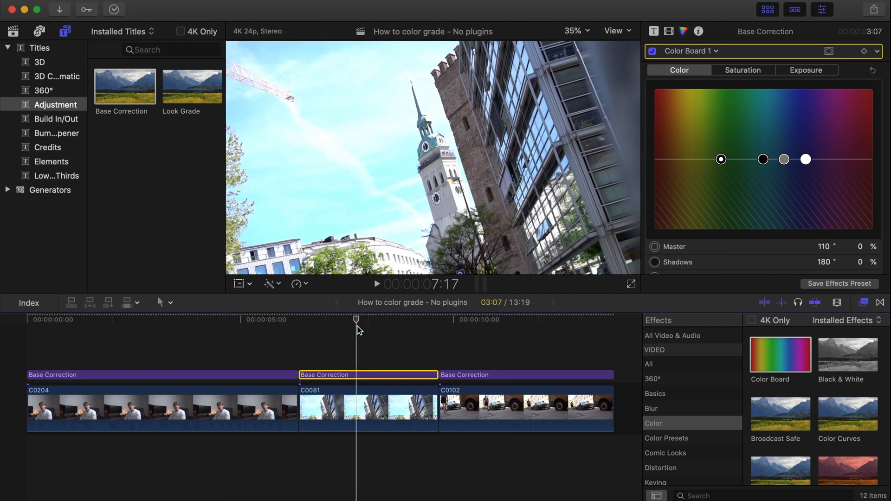
{"action": "left_click", "coordinate": [808, 70]}
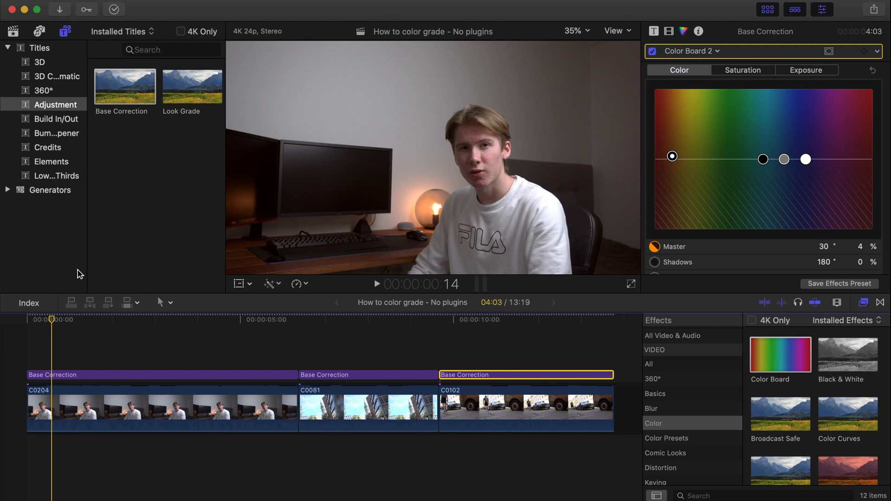
Step: Add a Look Grade adjustment layer above the Base Correction layers from the timeline start and apply a Color Board effect to it
{"action": "left_click", "coordinate": [187, 106]}
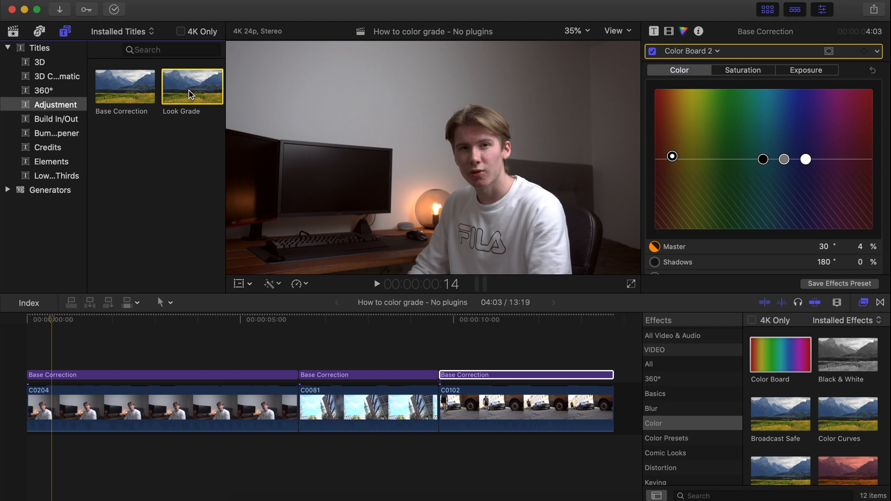
{"action": "left_click_drag", "start_coordinate": [191, 91], "coordinate": [33, 358]}
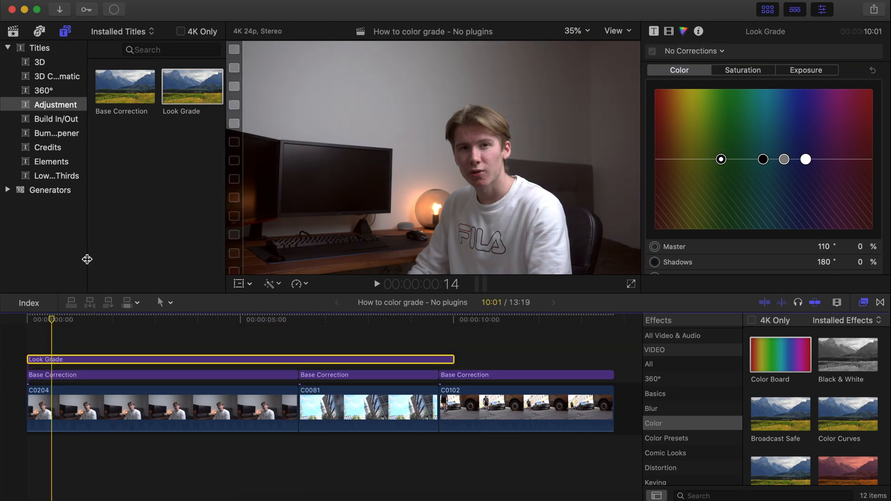
{"action": "left_click", "coordinate": [669, 31]}
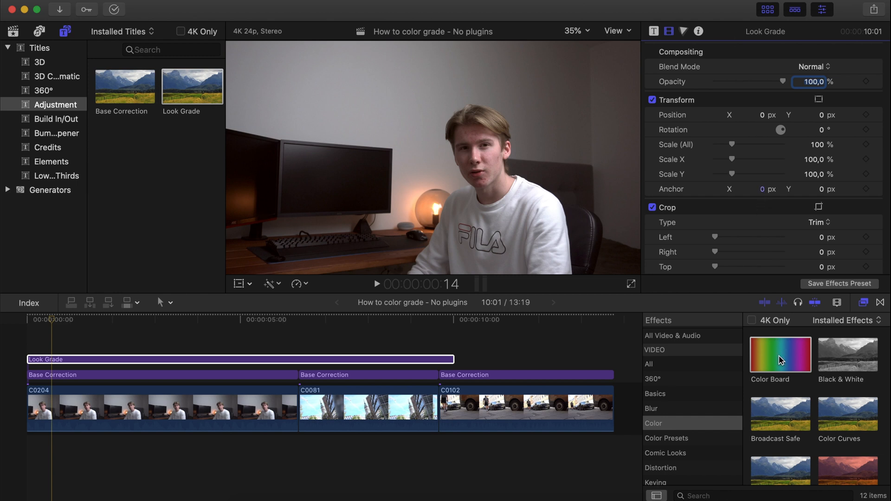
{"action": "left_click_drag", "start_coordinate": [781, 363], "coordinate": [253, 361]}
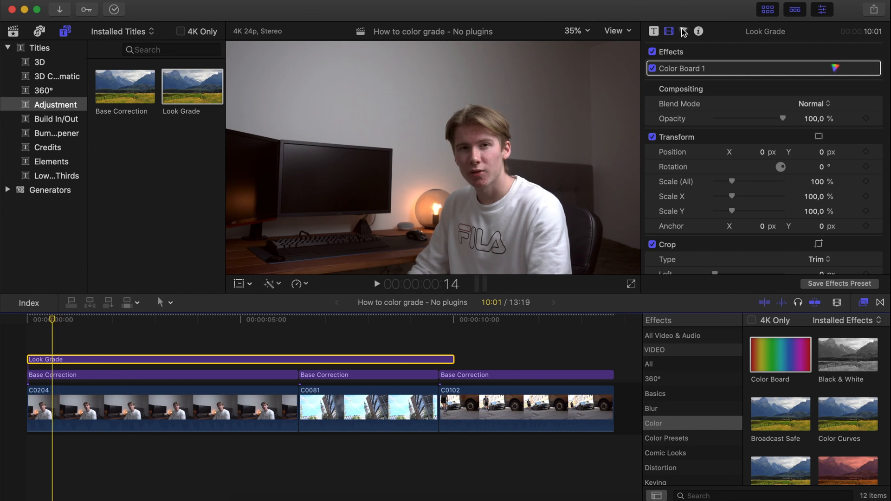
Step: Raise the master saturation of the Look Grade layer's Color Board 1 to 41%
{"action": "left_click", "coordinate": [835, 68]}
{"action": "left_click", "coordinate": [806, 71]}
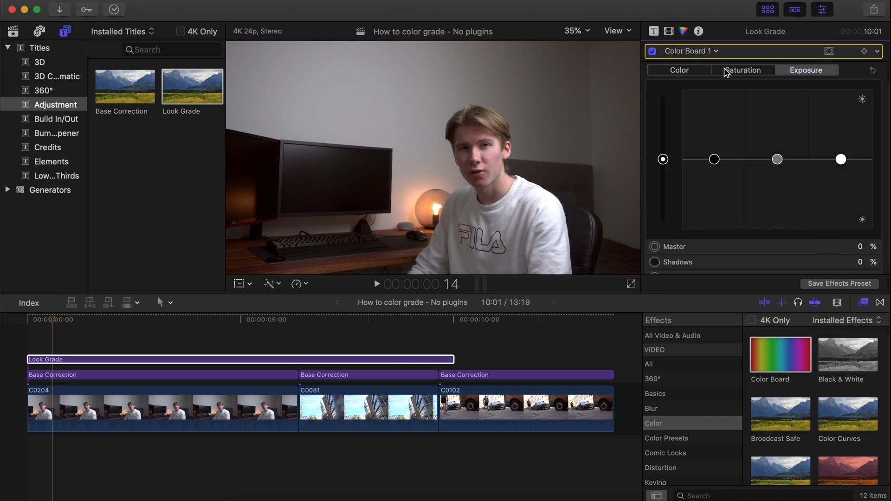
{"action": "left_click", "coordinate": [727, 72]}
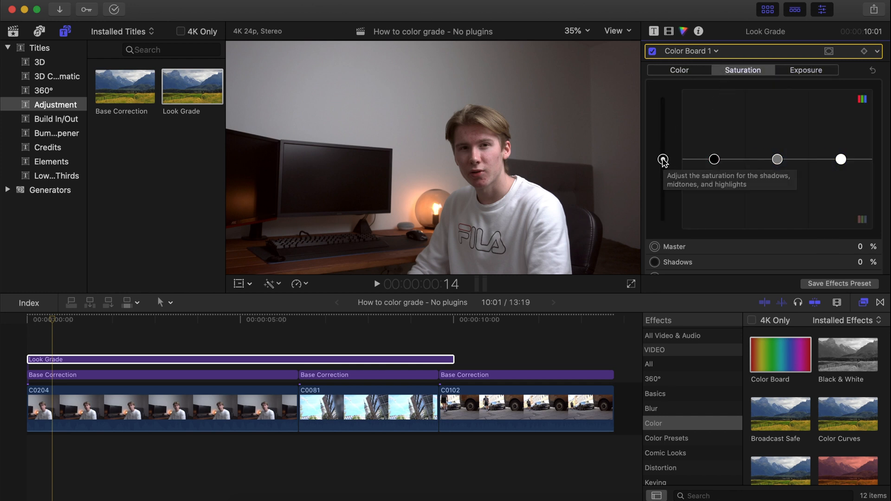
{"action": "left_click_drag", "start_coordinate": [664, 160], "coordinate": [668, 129]}
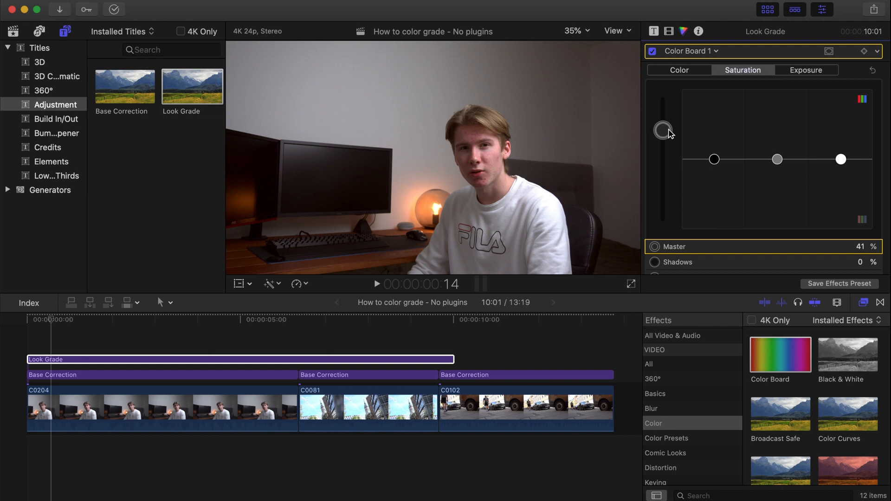
Step: Lower the midtones saturation of the Look Grade layer's Color Board 1 to slightly above -23%
{"action": "left_click", "coordinate": [777, 159]}
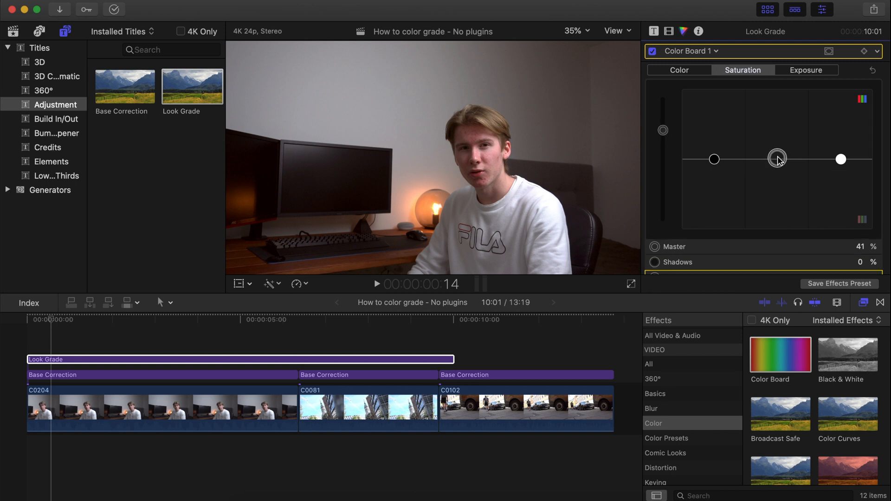
{"action": "left_click", "coordinate": [663, 132]}
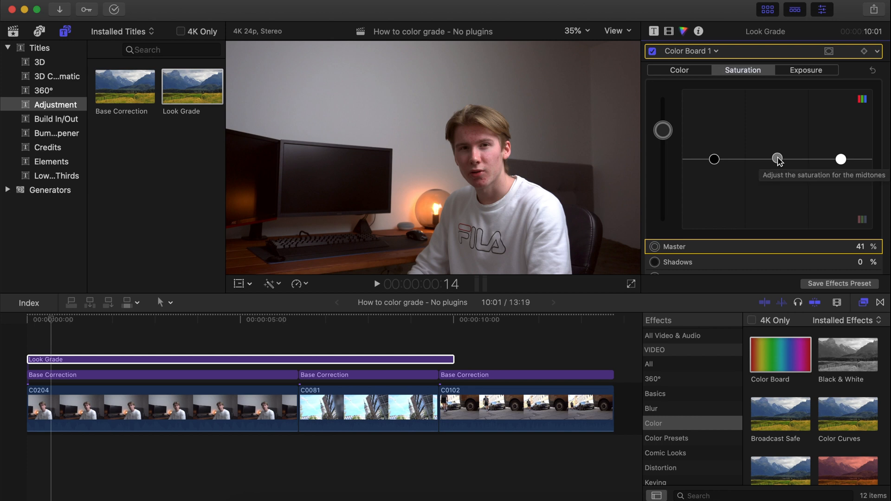
{"action": "mouse_move", "coordinate": [778, 160]}
{"action": "left_mouse_down"}
{"action": "mouse_move", "coordinate": [778, 169]}
{"action": "mouse_move", "coordinate": [777, 151]}
{"action": "mouse_move", "coordinate": [780, 161]}
{"action": "left_mouse_up"}
{"action": "scroll", "coordinate": [779, 167], "scroll_direction": "down", "scroll_amount": 2}
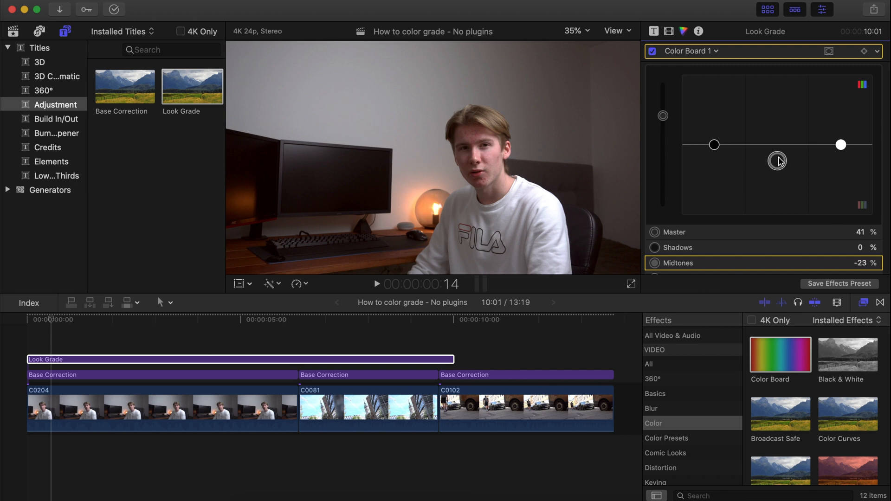
{"action": "left_click_drag", "start_coordinate": [780, 162], "coordinate": [780, 159]}
{"action": "scroll", "coordinate": [710, 124], "scroll_direction": "up", "scroll_amount": 2}
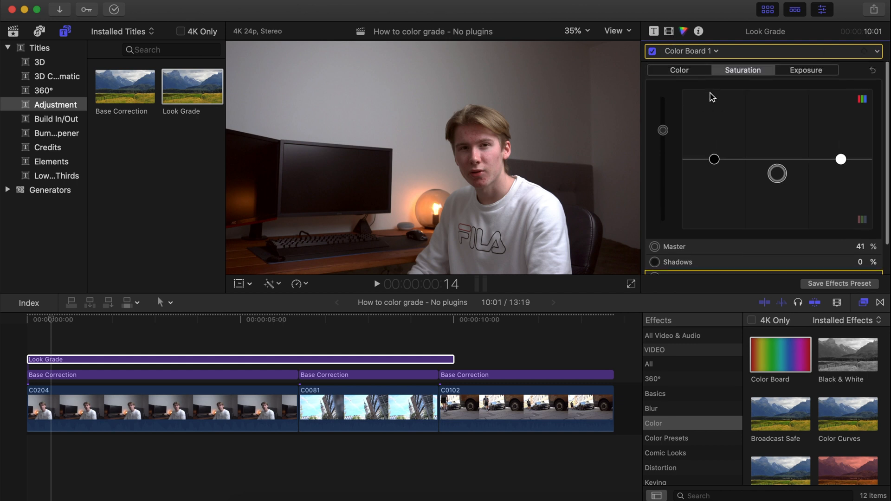
Step: Examine the master, shadows, midtones and highlights color controls of the Look Grade layer's Color Board 1, keeping their default values
{"action": "left_click", "coordinate": [688, 73]}
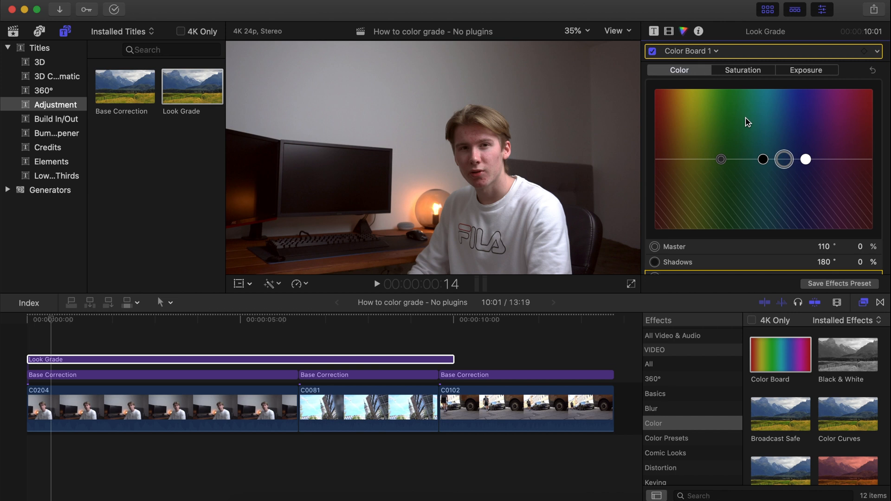
{"action": "scroll", "coordinate": [745, 158], "scroll_direction": "down", "scroll_amount": 2}
{"action": "scroll", "coordinate": [744, 160], "scroll_direction": "up", "scroll_amount": 1}
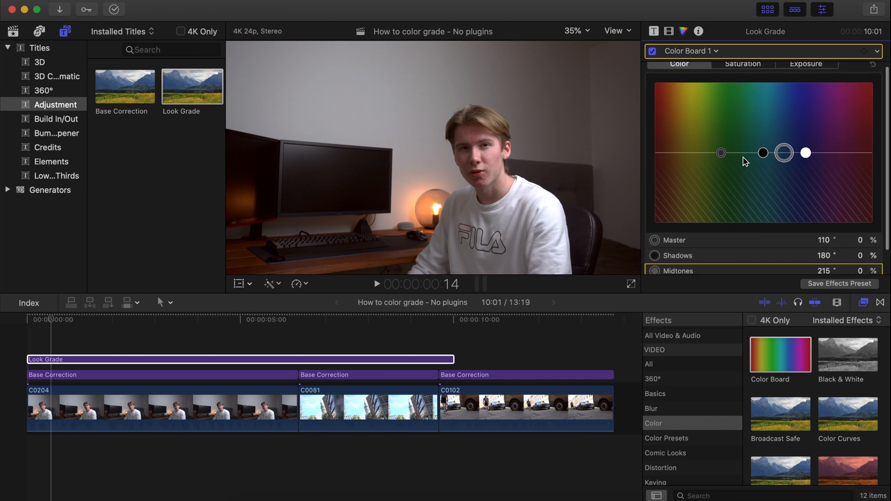
{"action": "left_click", "coordinate": [763, 152]}
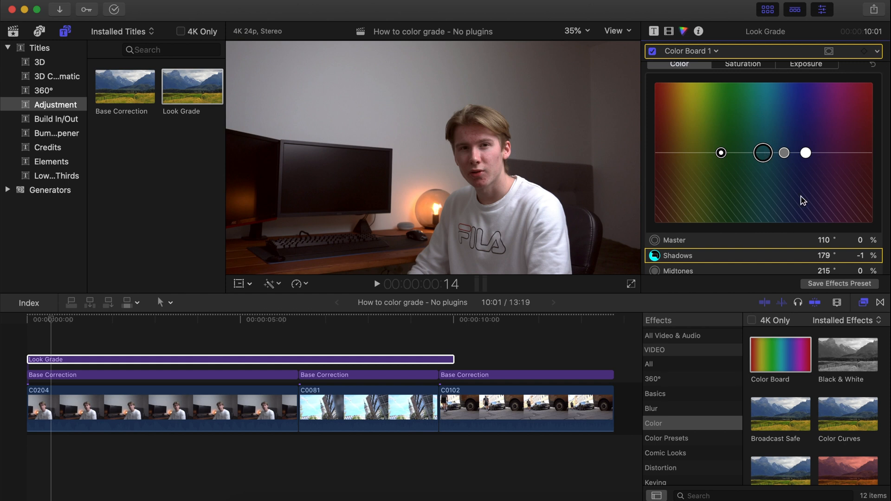
{"action": "left_click_drag", "start_coordinate": [861, 254], "coordinate": [825, 256]}
{"action": "scroll", "coordinate": [656, 145], "scroll_direction": "up", "scroll_amount": 1}
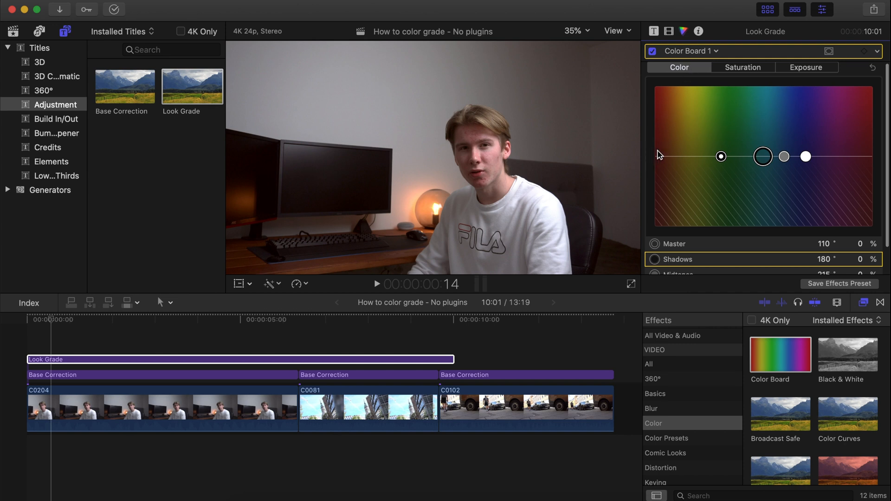
{"action": "left_click", "coordinate": [721, 157]}
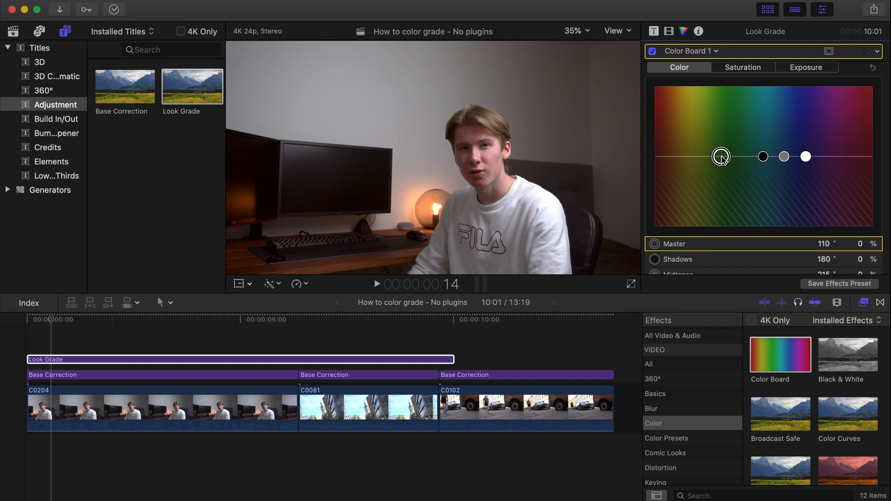
{"action": "left_click", "coordinate": [763, 157]}
{"action": "left_click", "coordinate": [783, 157]}
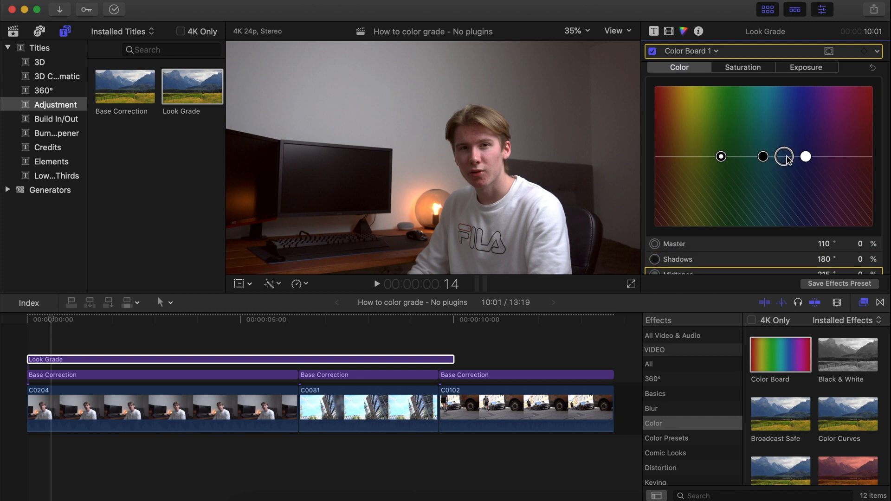
{"action": "left_click", "coordinate": [805, 157]}
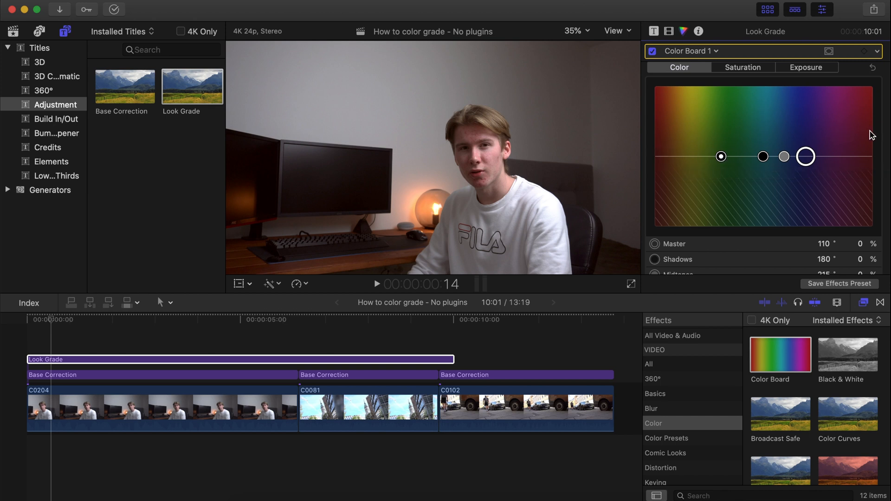
{"action": "left_click", "coordinate": [720, 157]}
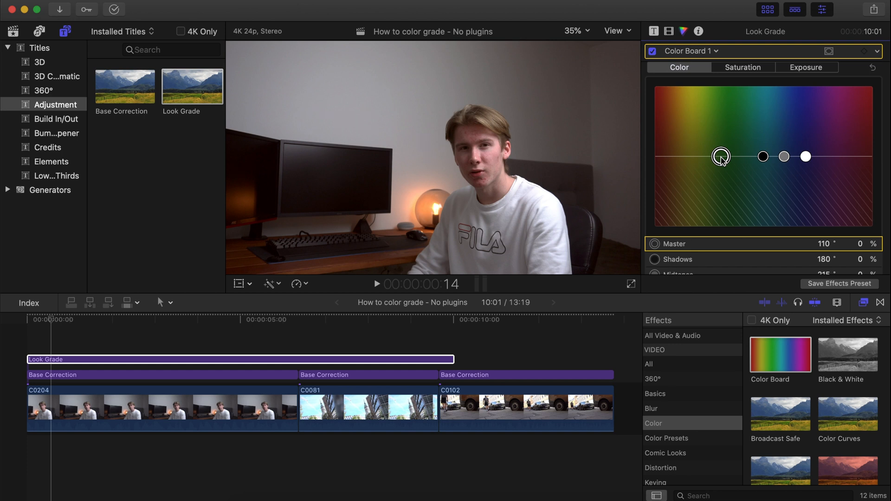
Step: Try master colors of 4° at 68% and 80° at 20% on the Look Grade layer, and reset the master color
{"action": "left_click_drag", "start_coordinate": [721, 156], "coordinate": [665, 125]}
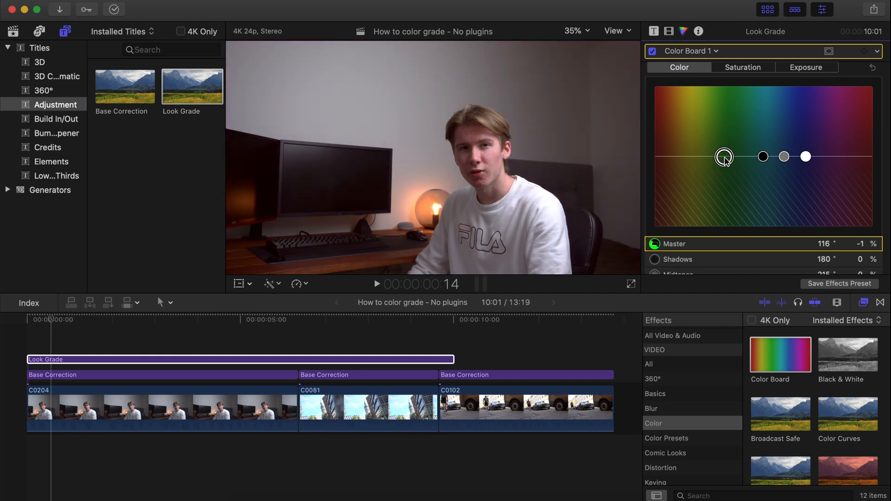
{"action": "left_click_drag", "start_coordinate": [725, 158], "coordinate": [721, 157]}
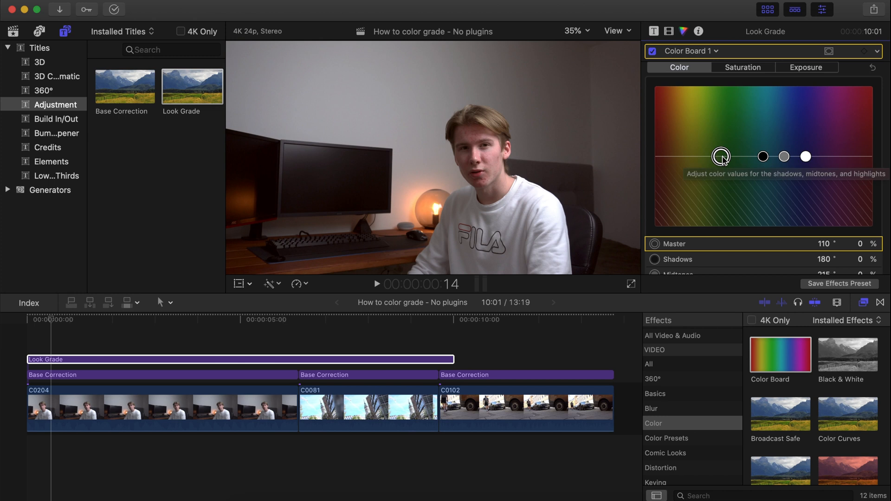
{"action": "left_click_drag", "start_coordinate": [721, 158], "coordinate": [657, 110]}
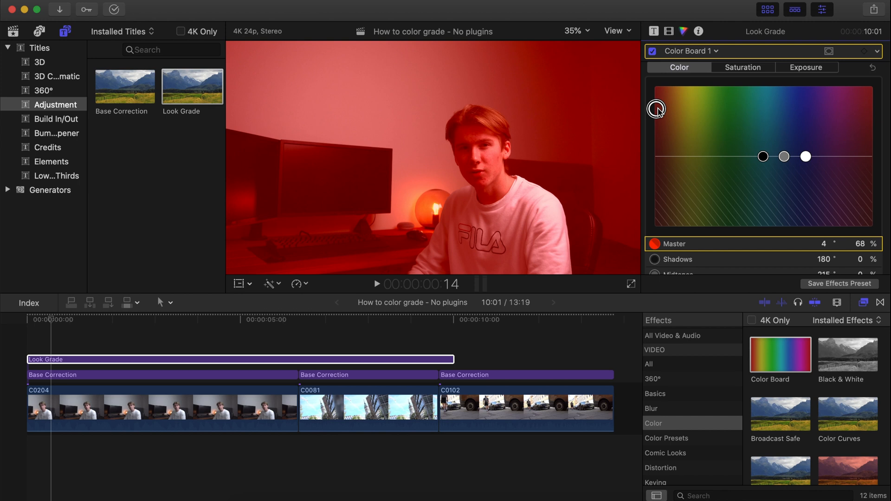
{"action": "left_click_drag", "start_coordinate": [655, 109], "coordinate": [704, 144]}
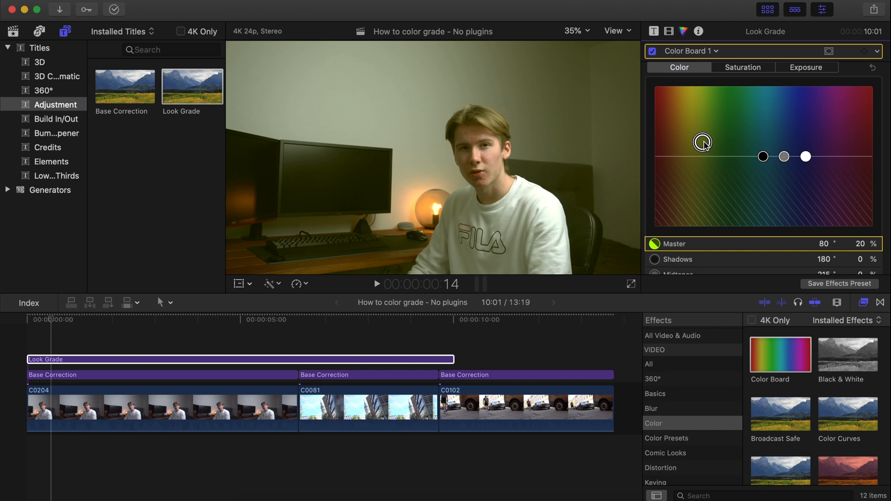
{"action": "key", "text": "Delete"}
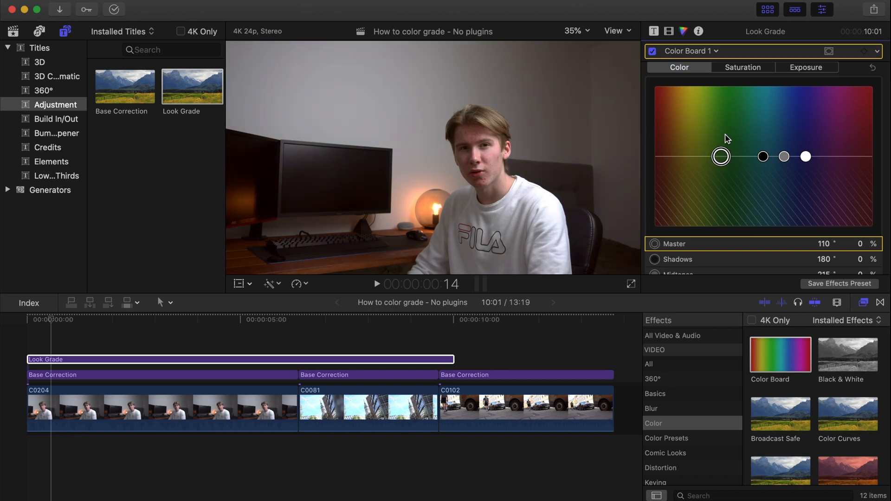
Step: Set the shadows color of the Look Grade layer's Color Board 1 to a hue of 180° at 30%
{"action": "left_click", "coordinate": [763, 157]}
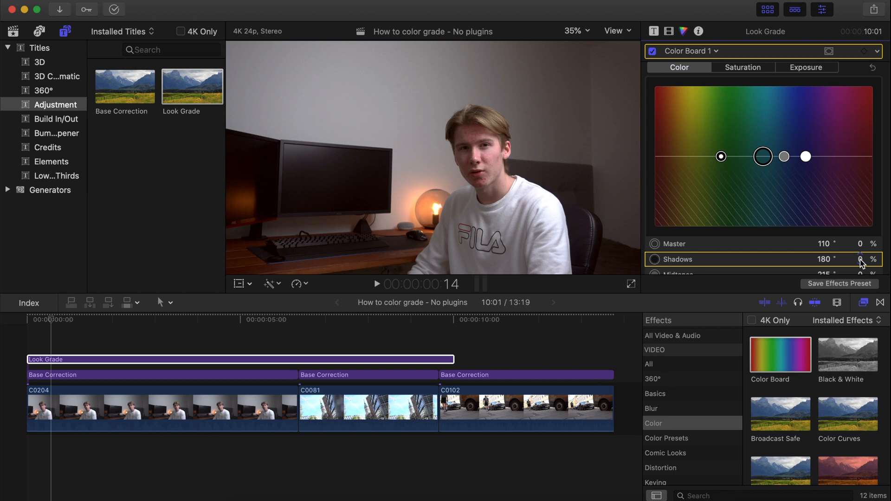
{"action": "left_click_drag", "start_coordinate": [861, 261], "coordinate": [860, 253]}
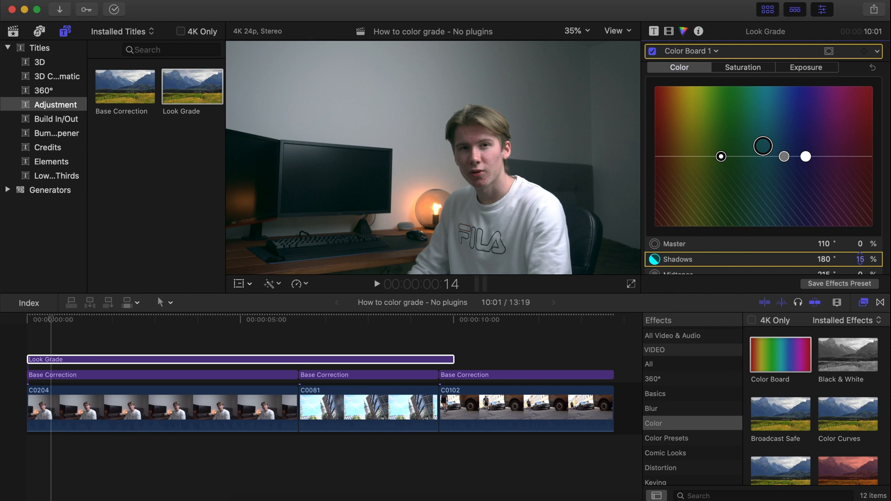
{"action": "left_click_drag", "start_coordinate": [861, 253], "coordinate": [861, 263]}
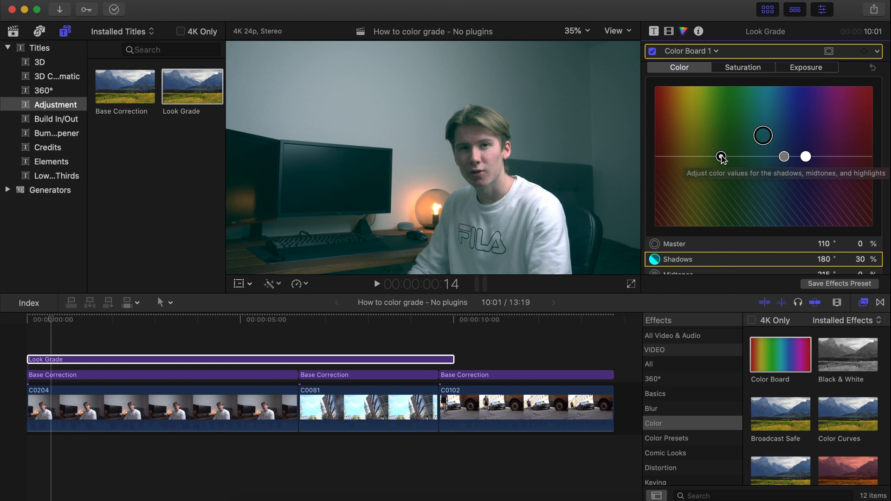
Step: Set the master color percentage of the Look Grade layer's Color Board 1 to -13%
{"action": "left_click", "coordinate": [673, 245]}
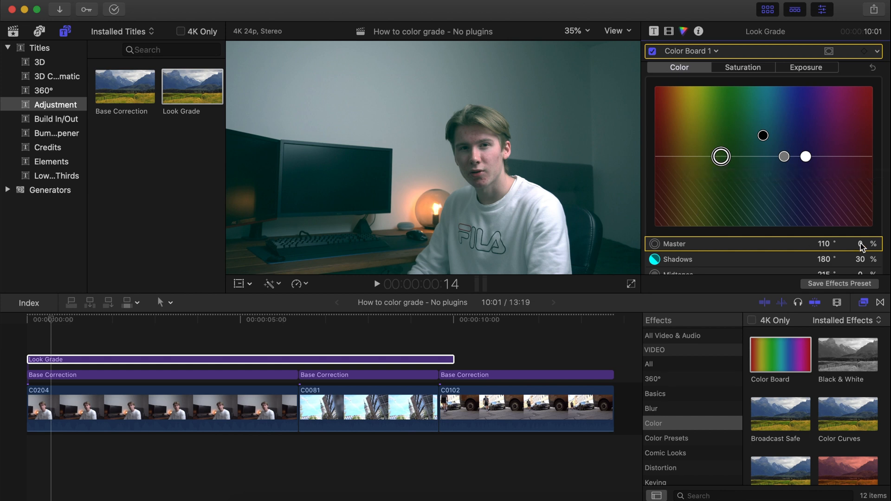
{"action": "left_click_drag", "start_coordinate": [860, 246], "coordinate": [860, 243]}
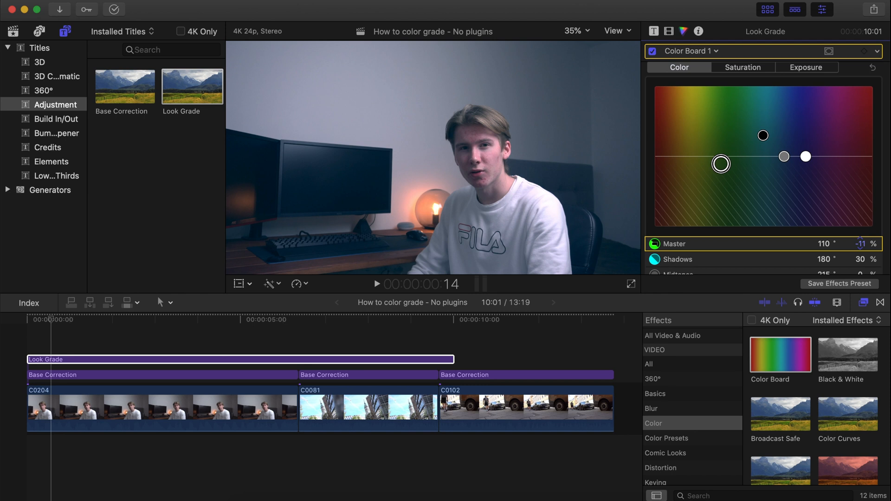
{"action": "left_click_drag", "start_coordinate": [860, 243], "coordinate": [861, 243]}
Step: Set the midtones color of the Look Grade layer's Color Board 1 to a hue of 36° at 34%
{"action": "scroll", "coordinate": [779, 259], "scroll_direction": "down", "scroll_amount": 2}
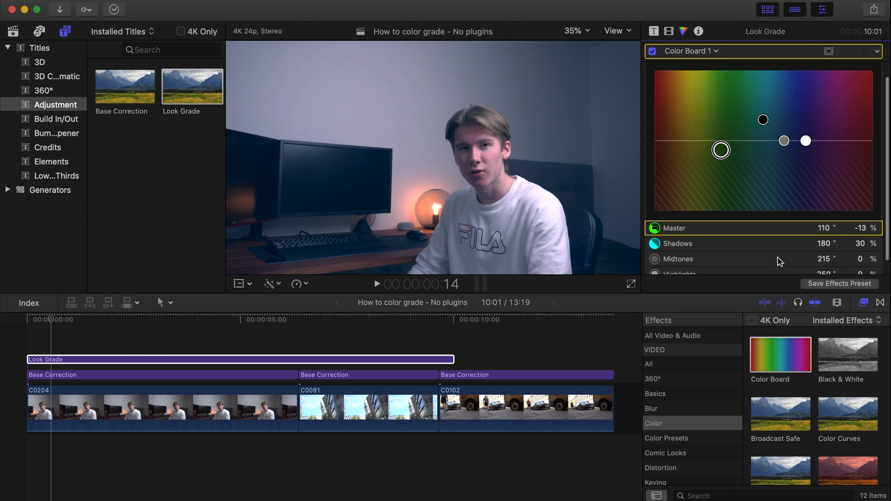
{"action": "scroll", "coordinate": [780, 260], "scroll_direction": "down", "scroll_amount": 2}
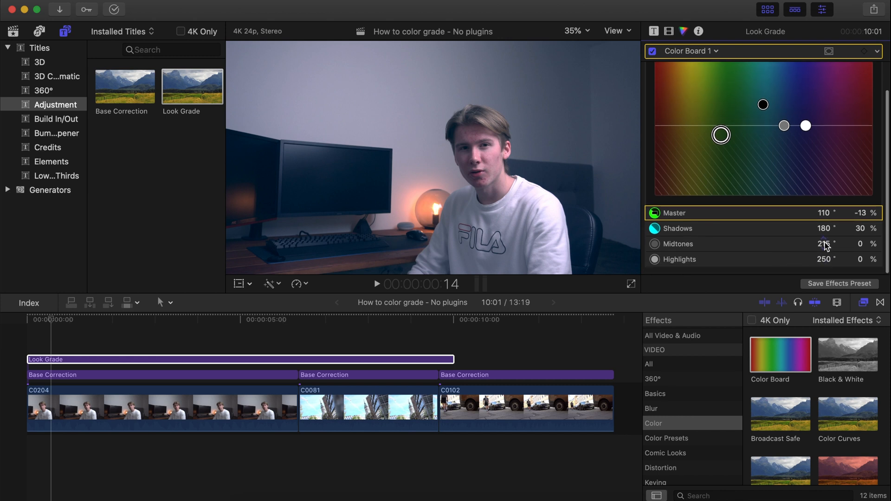
{"action": "mouse_move", "coordinate": [824, 246]}
{"action": "left_mouse_down"}
{"action": "mouse_move", "coordinate": [806, 246]}
{"action": "mouse_move", "coordinate": [823, 242]}
{"action": "left_mouse_up"}
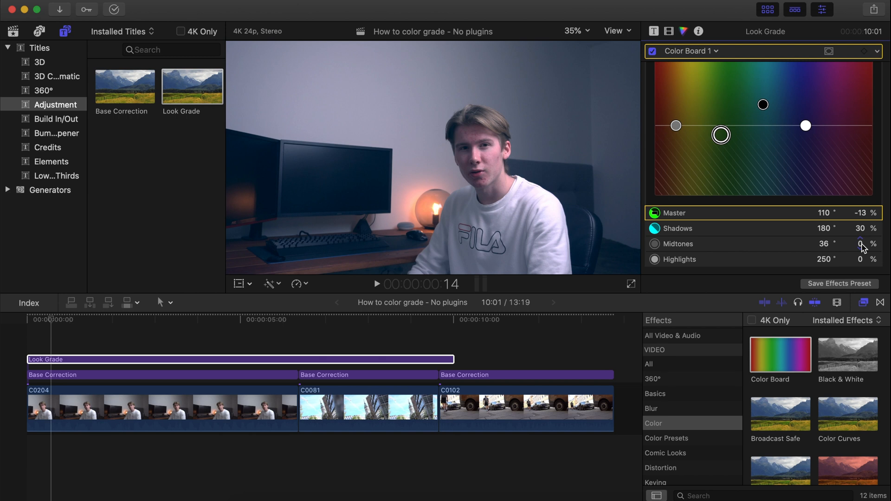
{"action": "left_click_drag", "start_coordinate": [861, 244], "coordinate": [861, 222]}
{"action": "left_click_drag", "start_coordinate": [861, 248], "coordinate": [862, 247]}
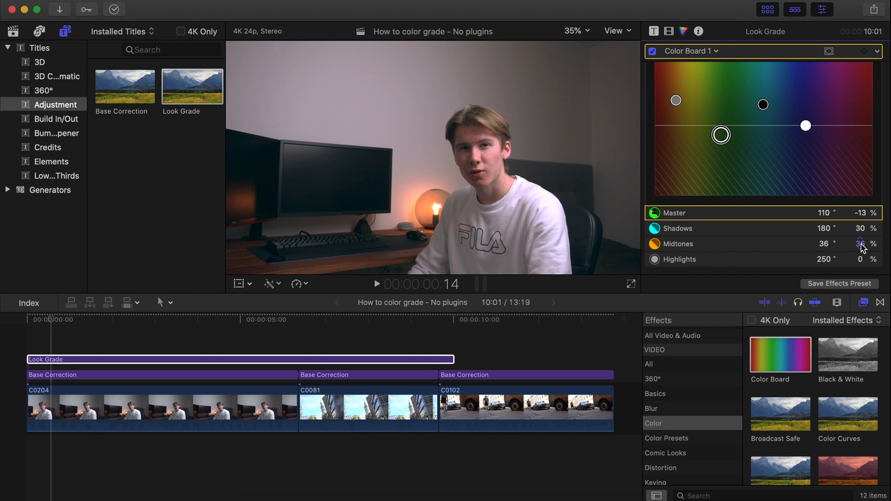
{"action": "left_click_drag", "start_coordinate": [862, 249], "coordinate": [861, 248]}
Step: Set the highlights color of the Look Grade layer's Color Board 1 to a hue of 297° at -6%
{"action": "left_click_drag", "start_coordinate": [826, 261], "coordinate": [824, 250]}
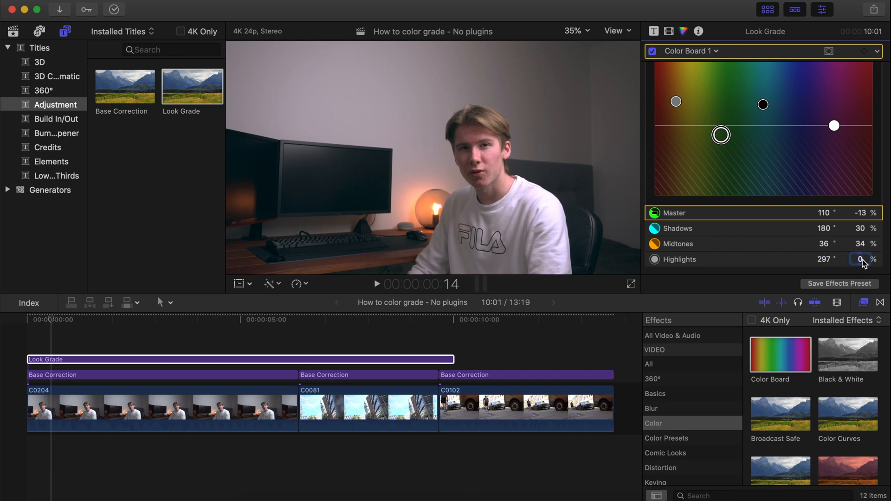
{"action": "left_click_drag", "start_coordinate": [862, 261], "coordinate": [862, 266]}
{"action": "left_click_drag", "start_coordinate": [862, 266], "coordinate": [862, 264]}
{"action": "left_click", "coordinate": [612, 184]}
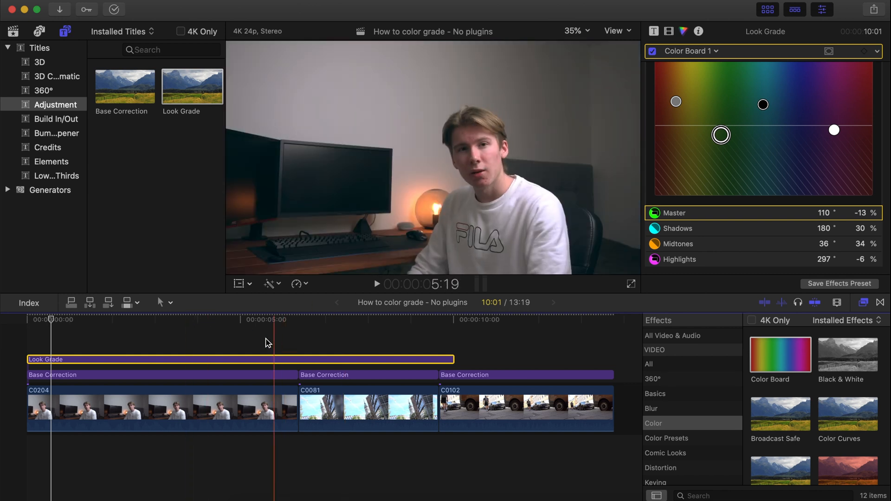
Step: Review the Base Correction layers over clips C0204 and C0081, comparing both graded clips at several points in the timeline
{"action": "left_click", "coordinate": [163, 376]}
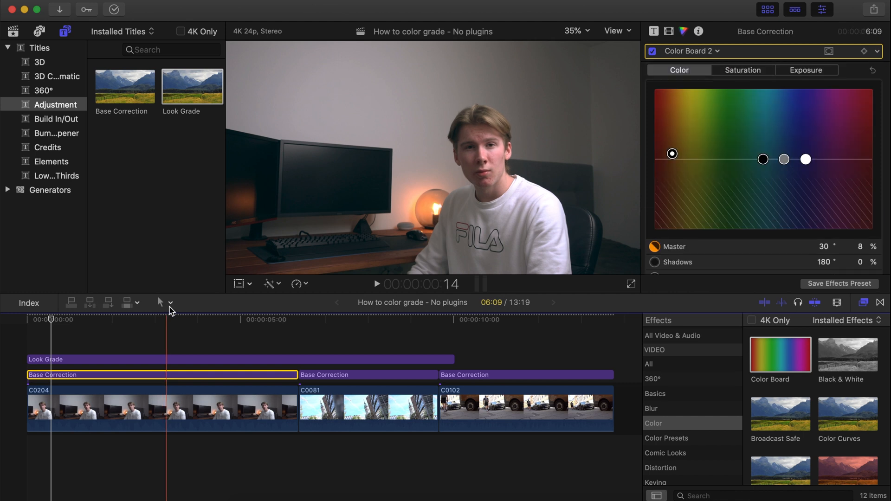
{"action": "left_click", "coordinate": [164, 318]}
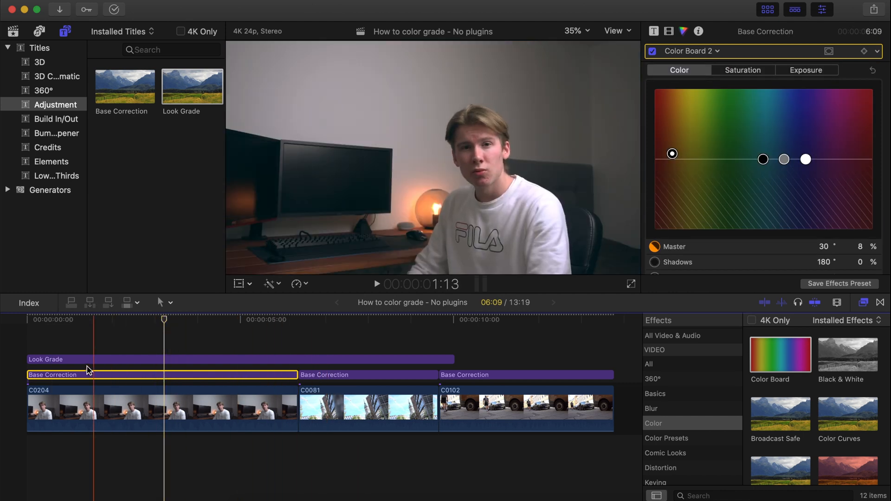
{"action": "left_click", "coordinate": [337, 376]}
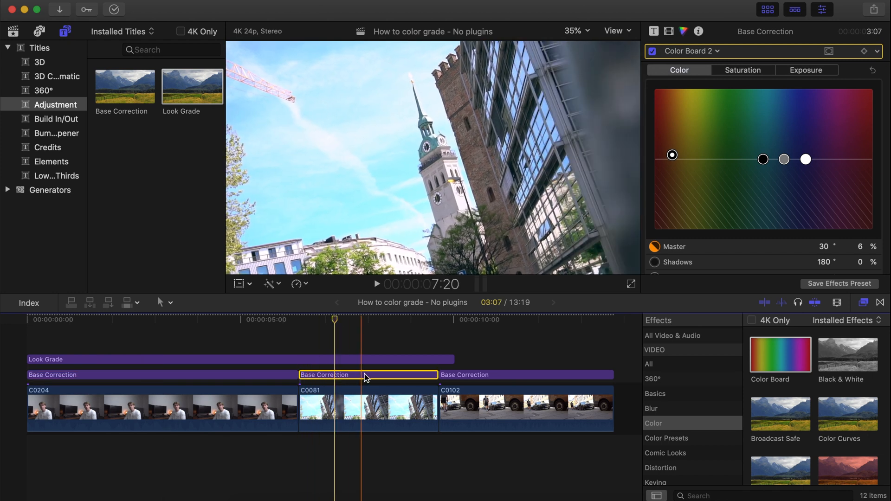
{"action": "left_click", "coordinate": [201, 318]}
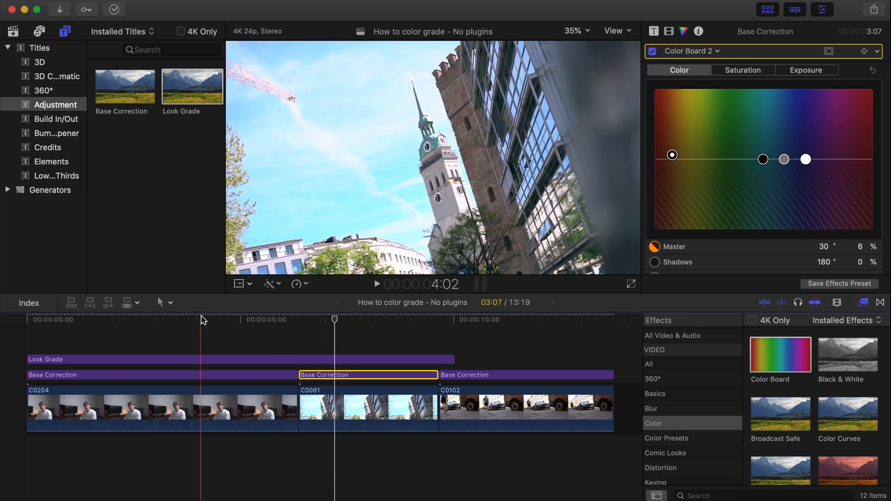
{"action": "left_click", "coordinate": [205, 374]}
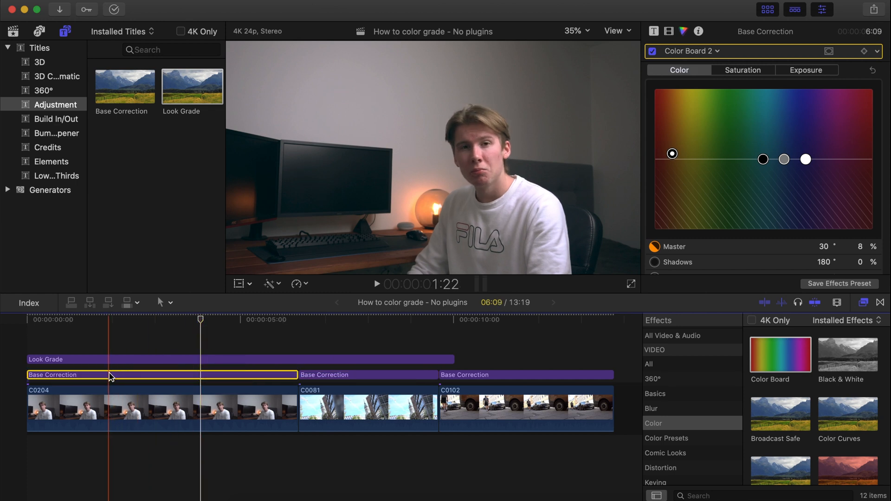
{"action": "left_click", "coordinate": [112, 319]}
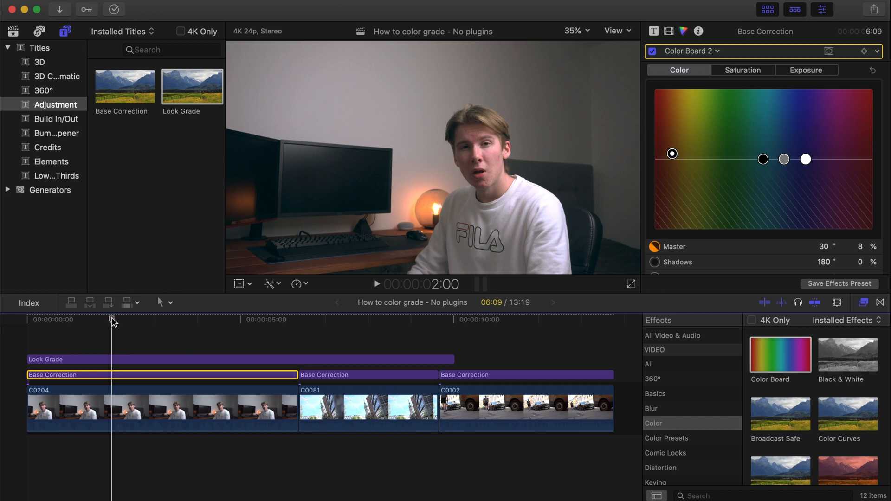
{"action": "left_click_drag", "start_coordinate": [112, 321], "coordinate": [56, 320]}
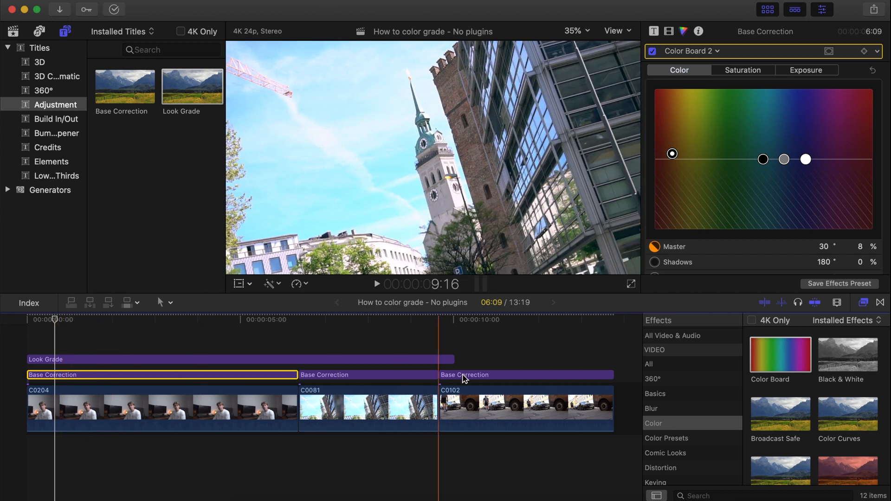
Step: Extend the end of the Look Grade layer to the end of clip C0102 so it covers all three clips
{"action": "left_click", "coordinate": [451, 360]}
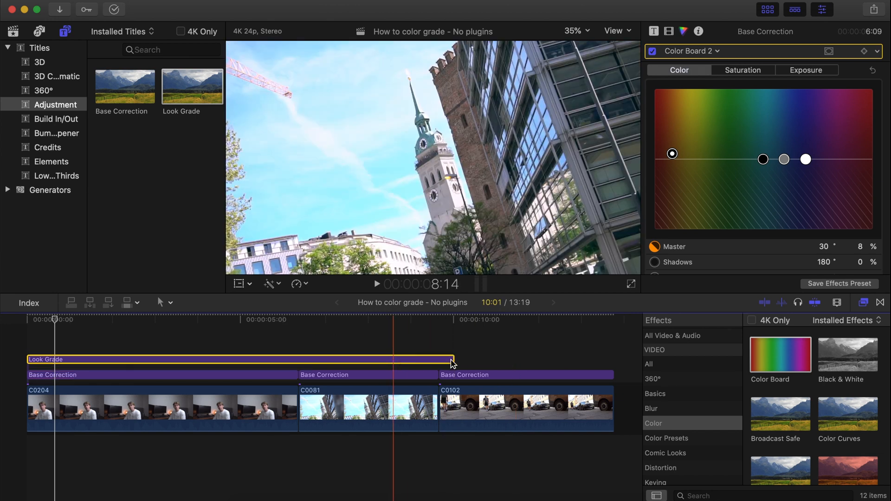
{"action": "left_click_drag", "start_coordinate": [452, 364], "coordinate": [612, 354]}
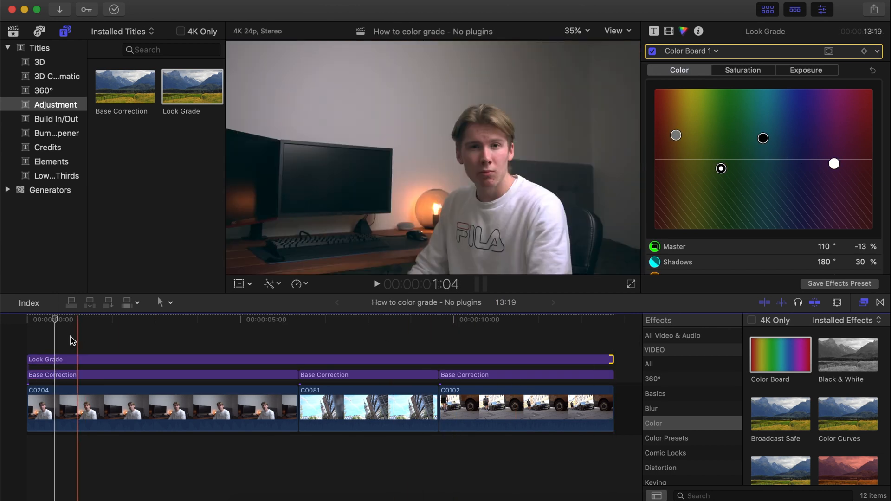